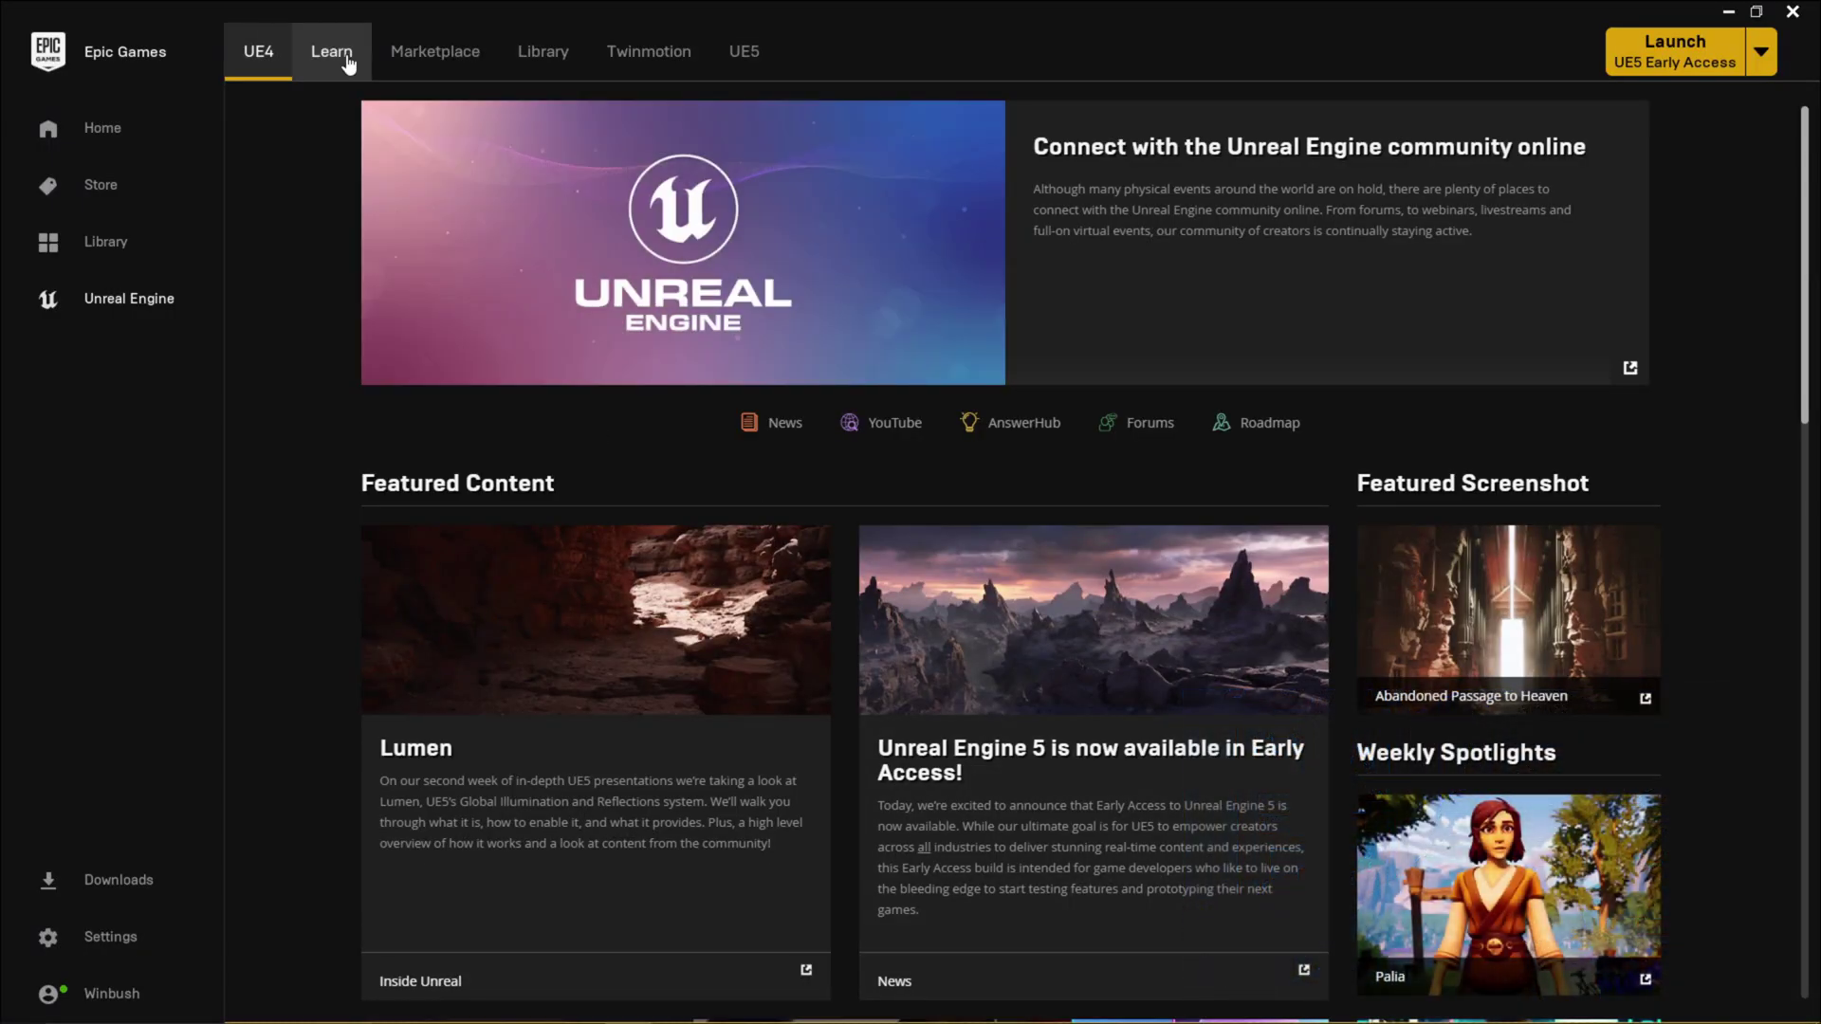
# View the Car Configurator sample under Learn's Engine Feature Samples, then launch UE5 Early Access
pyautogui.click(347, 61)
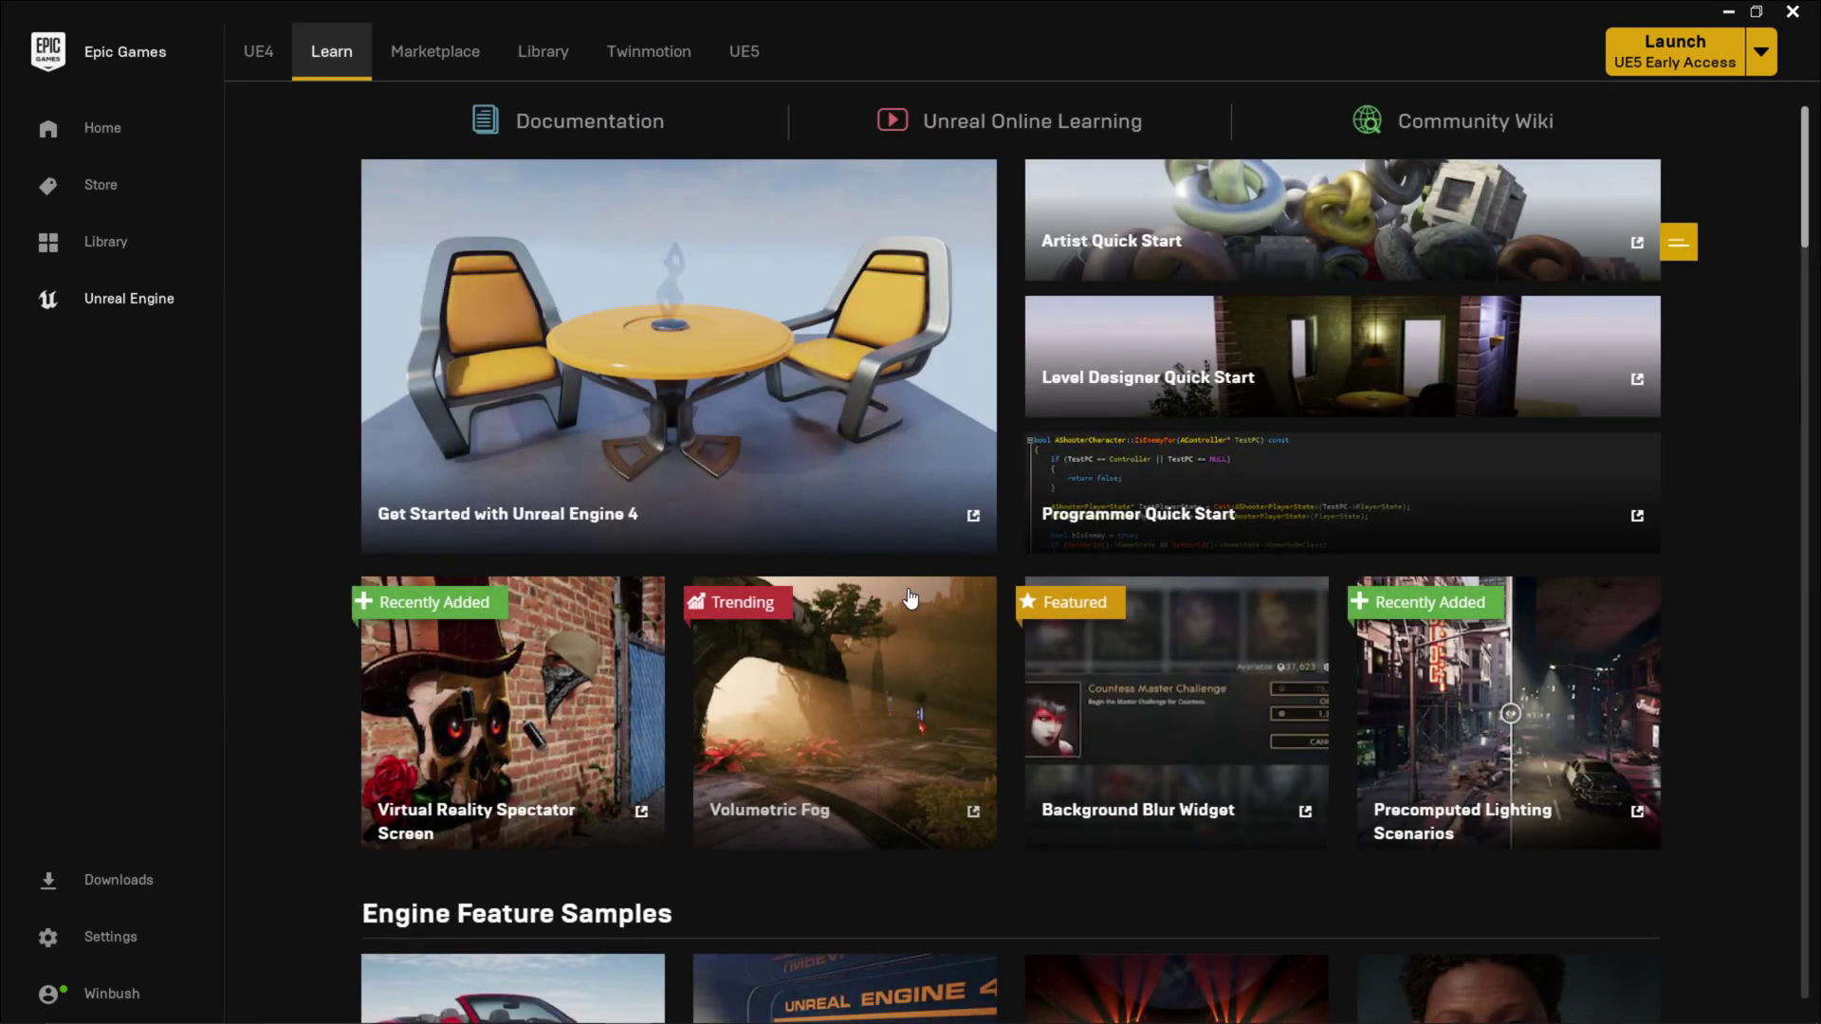
pyautogui.scroll(-7, 910, 597)
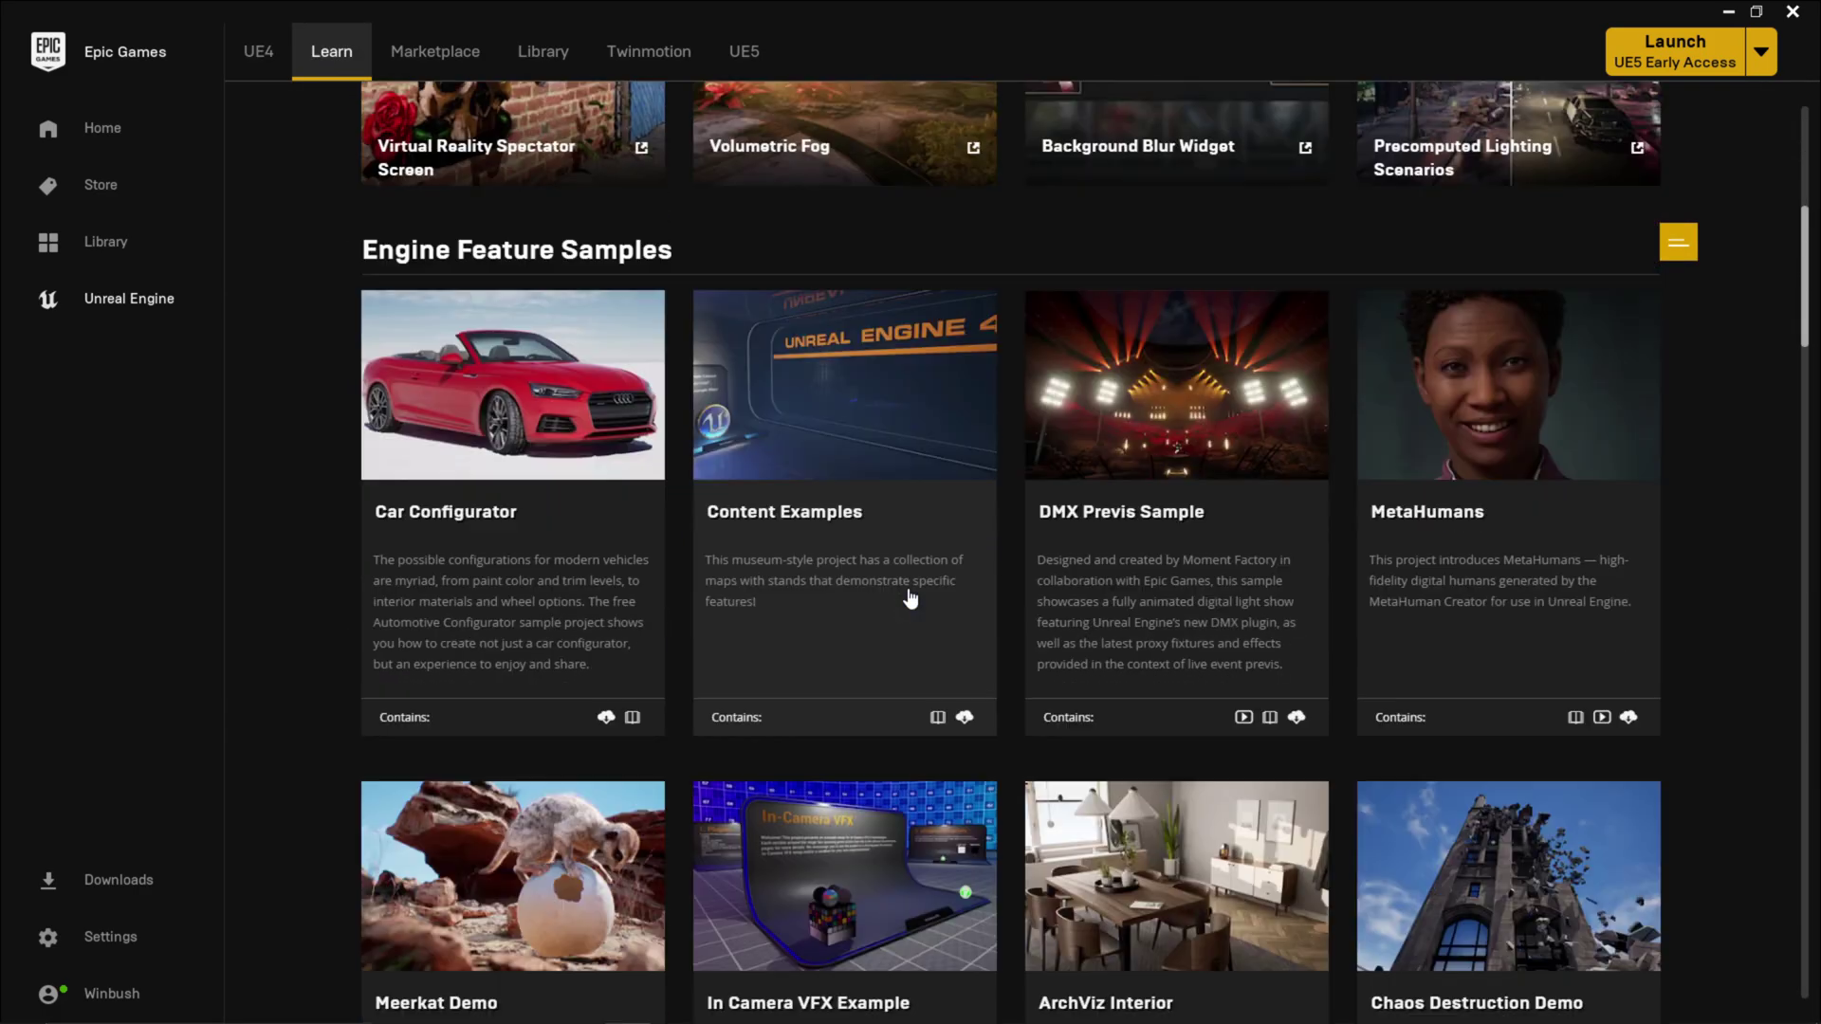
pyautogui.click(504, 394)
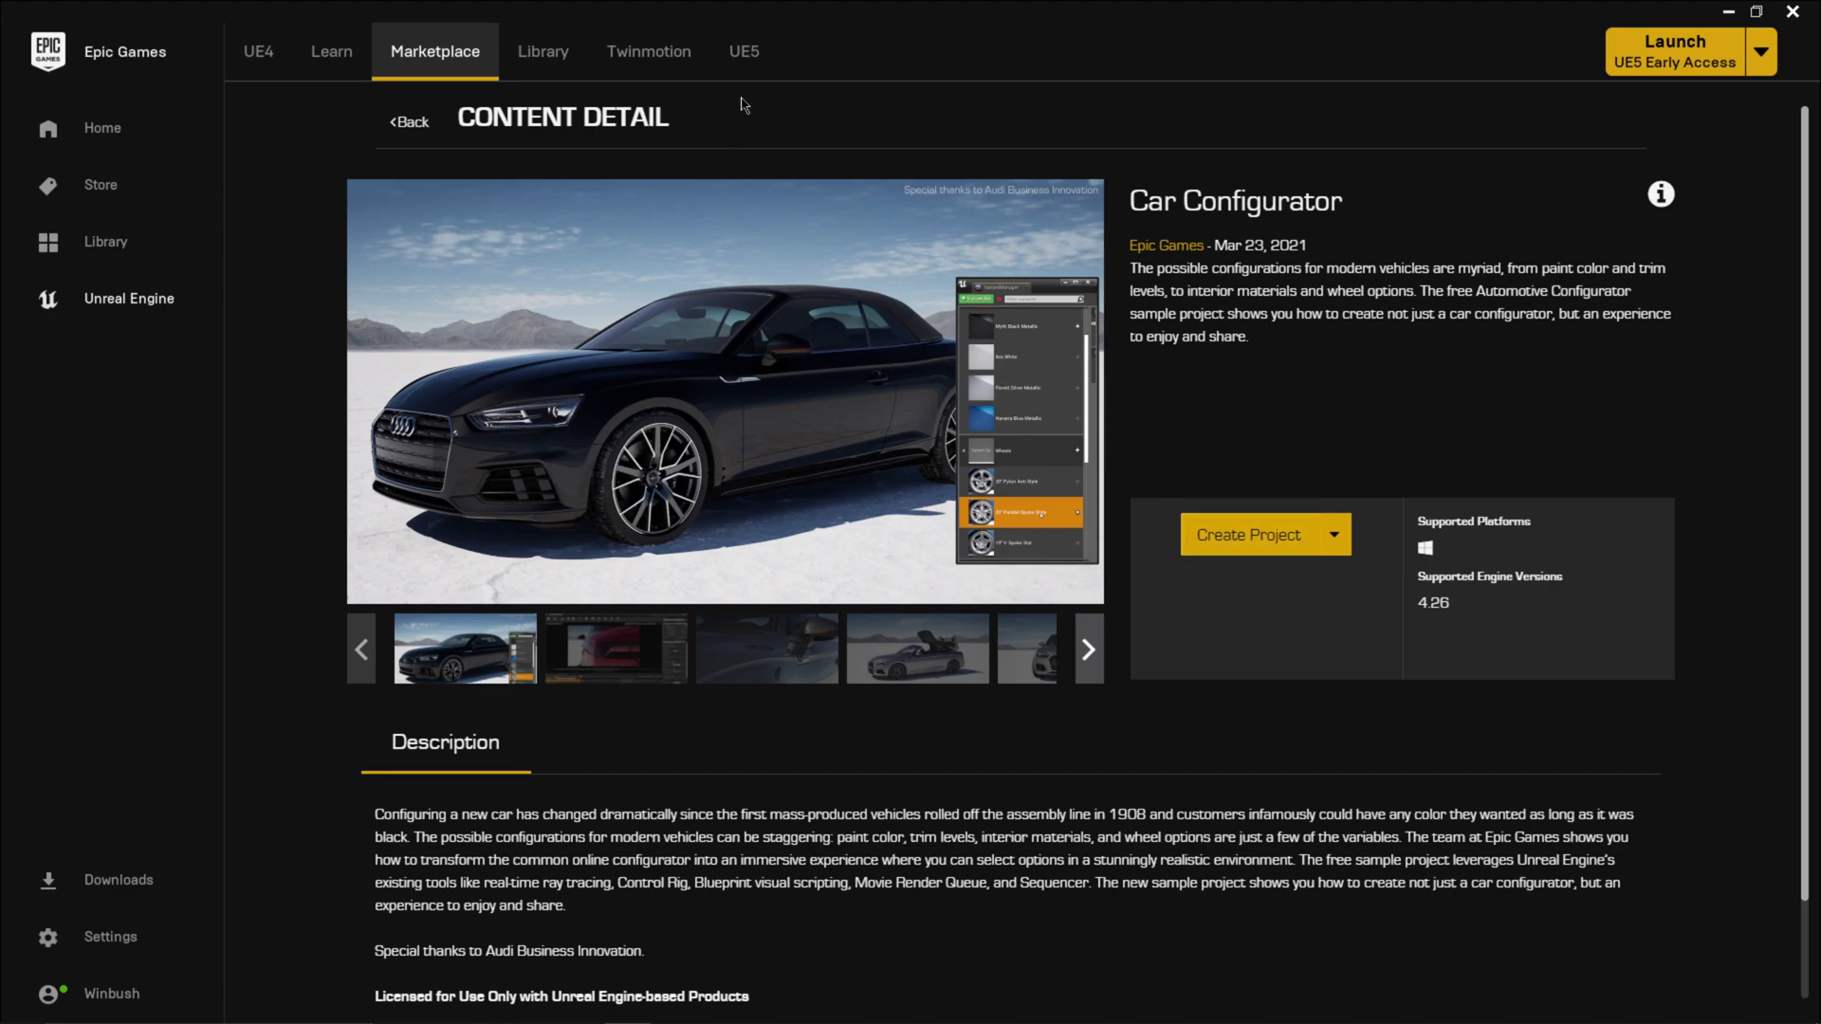
pyautogui.click(729, 56)
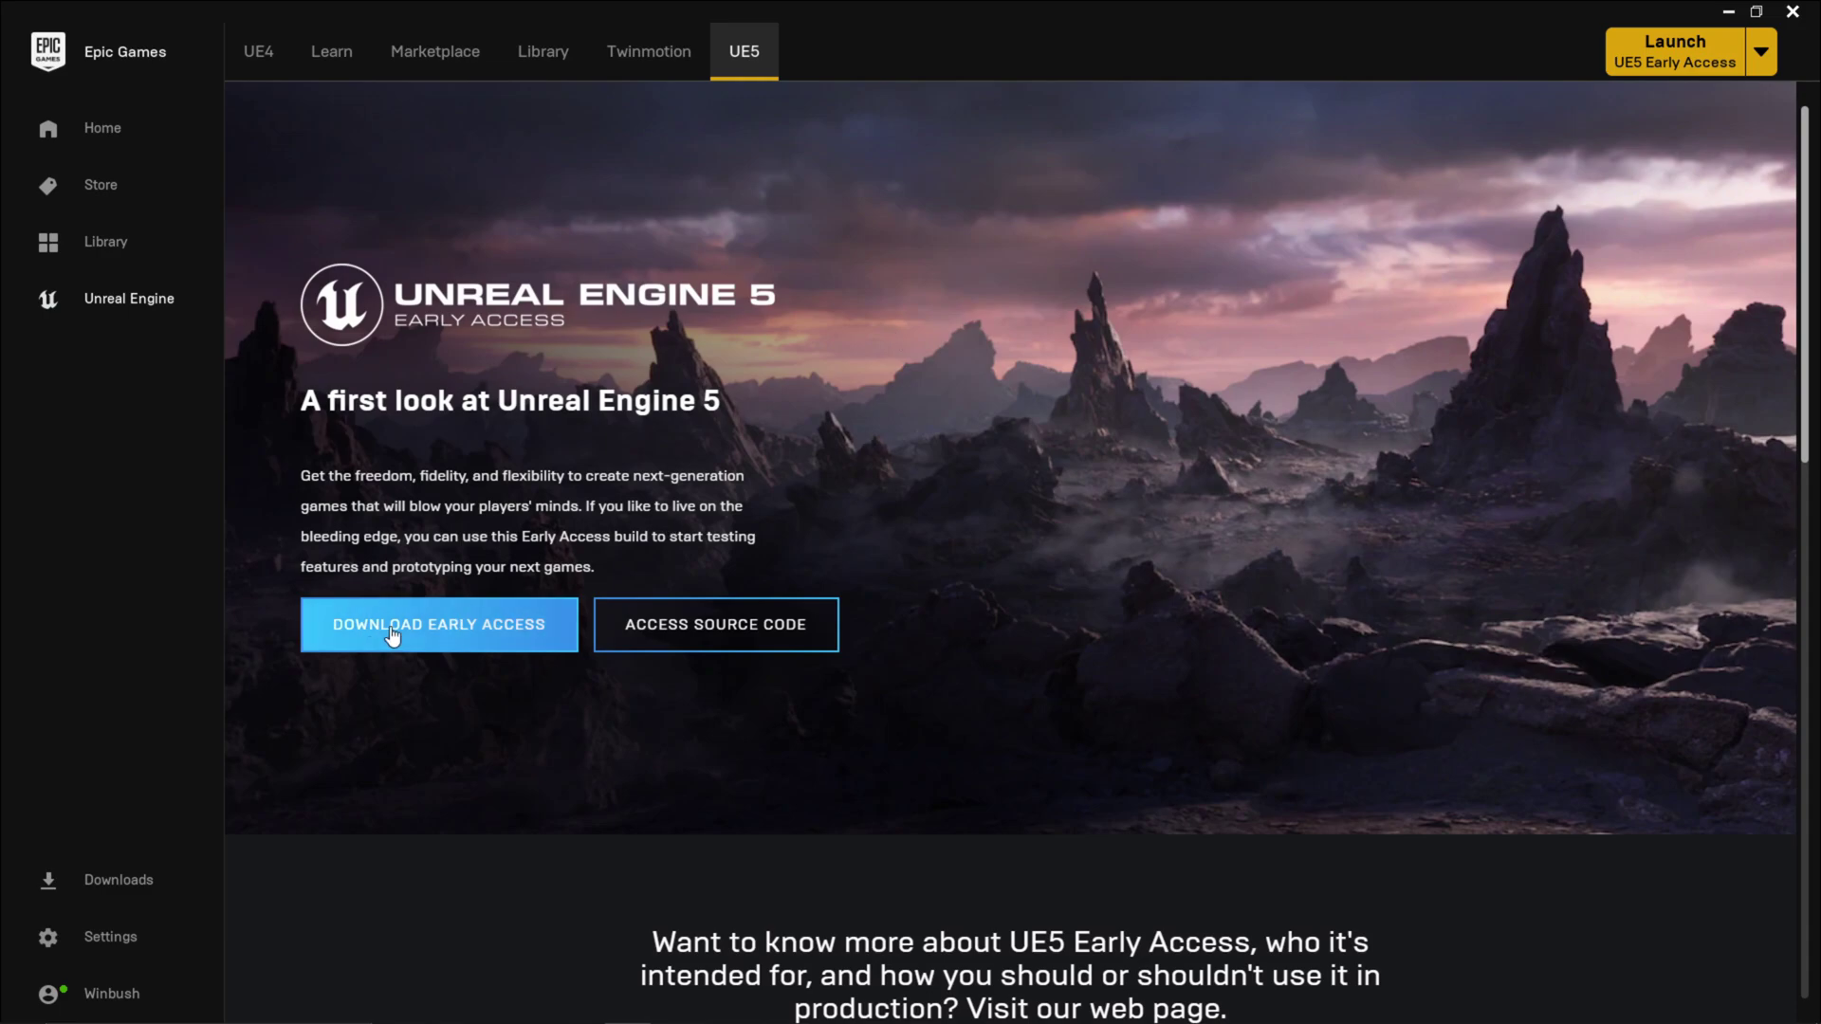
pyautogui.click(1697, 70)
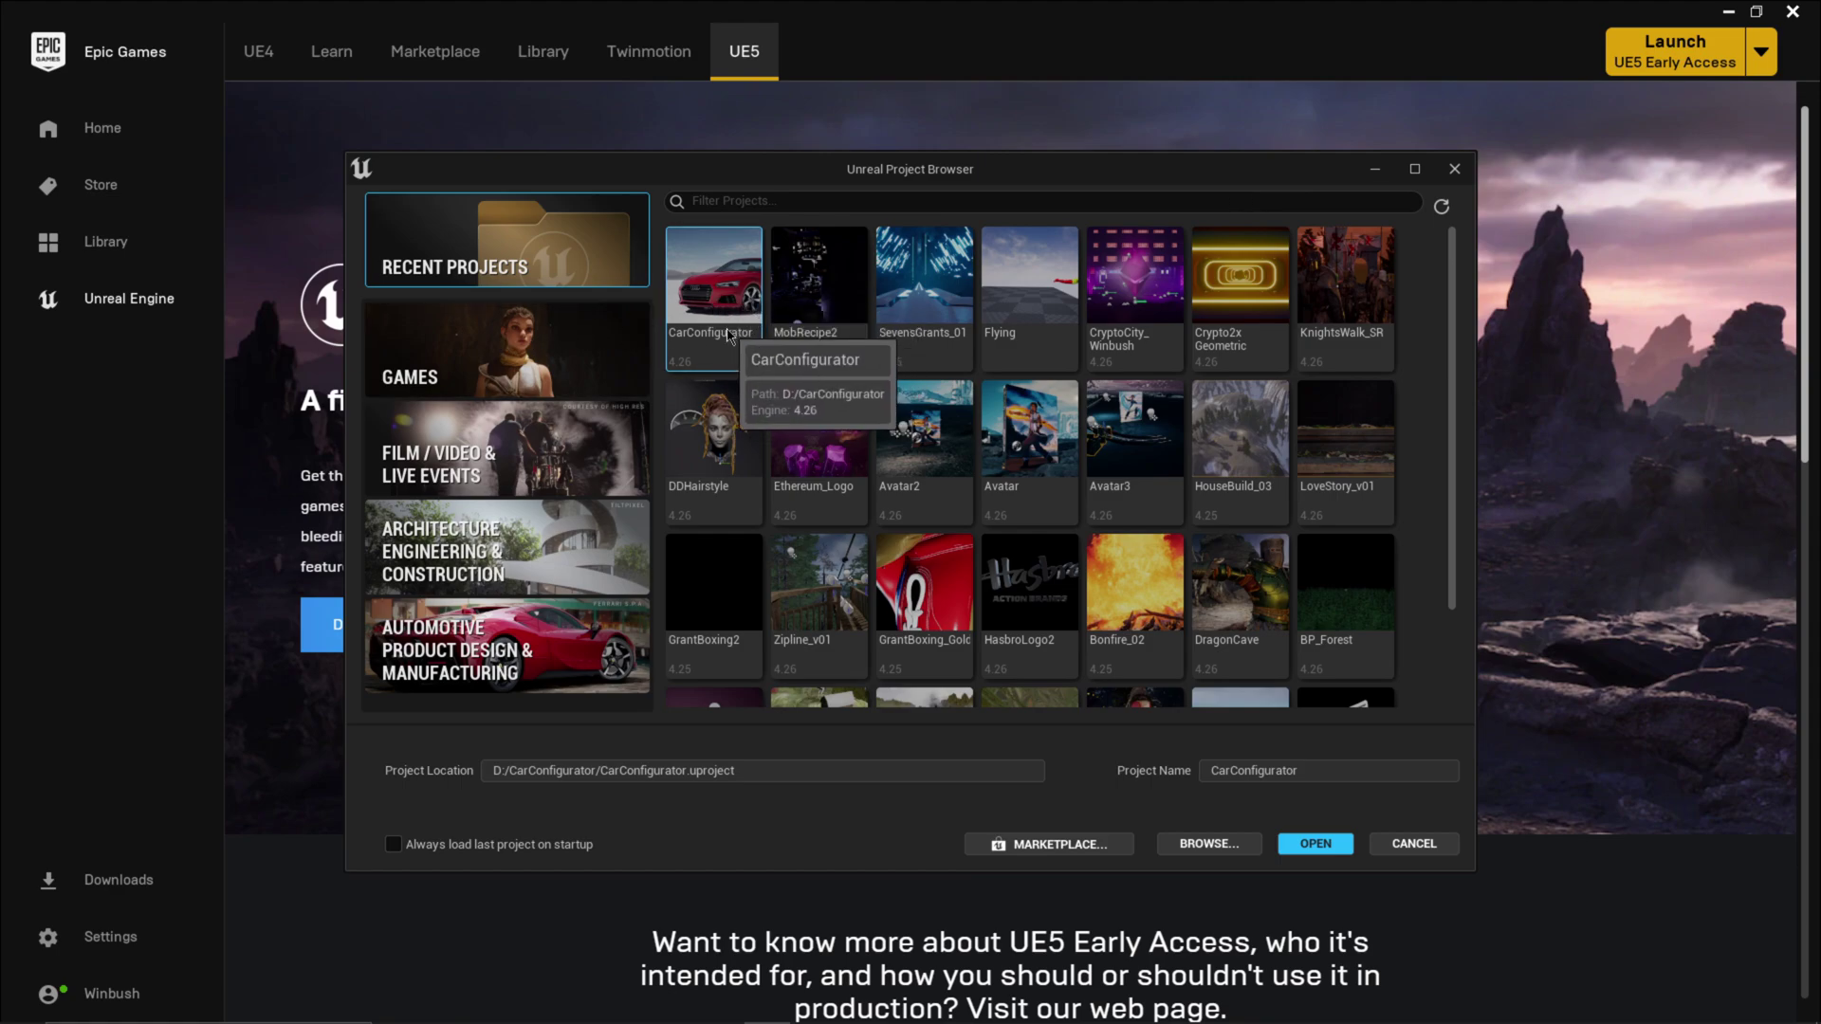
# Open the CarConfigurator project from the Project Browser as a converted copy
pyautogui.doubleClick(723, 308)
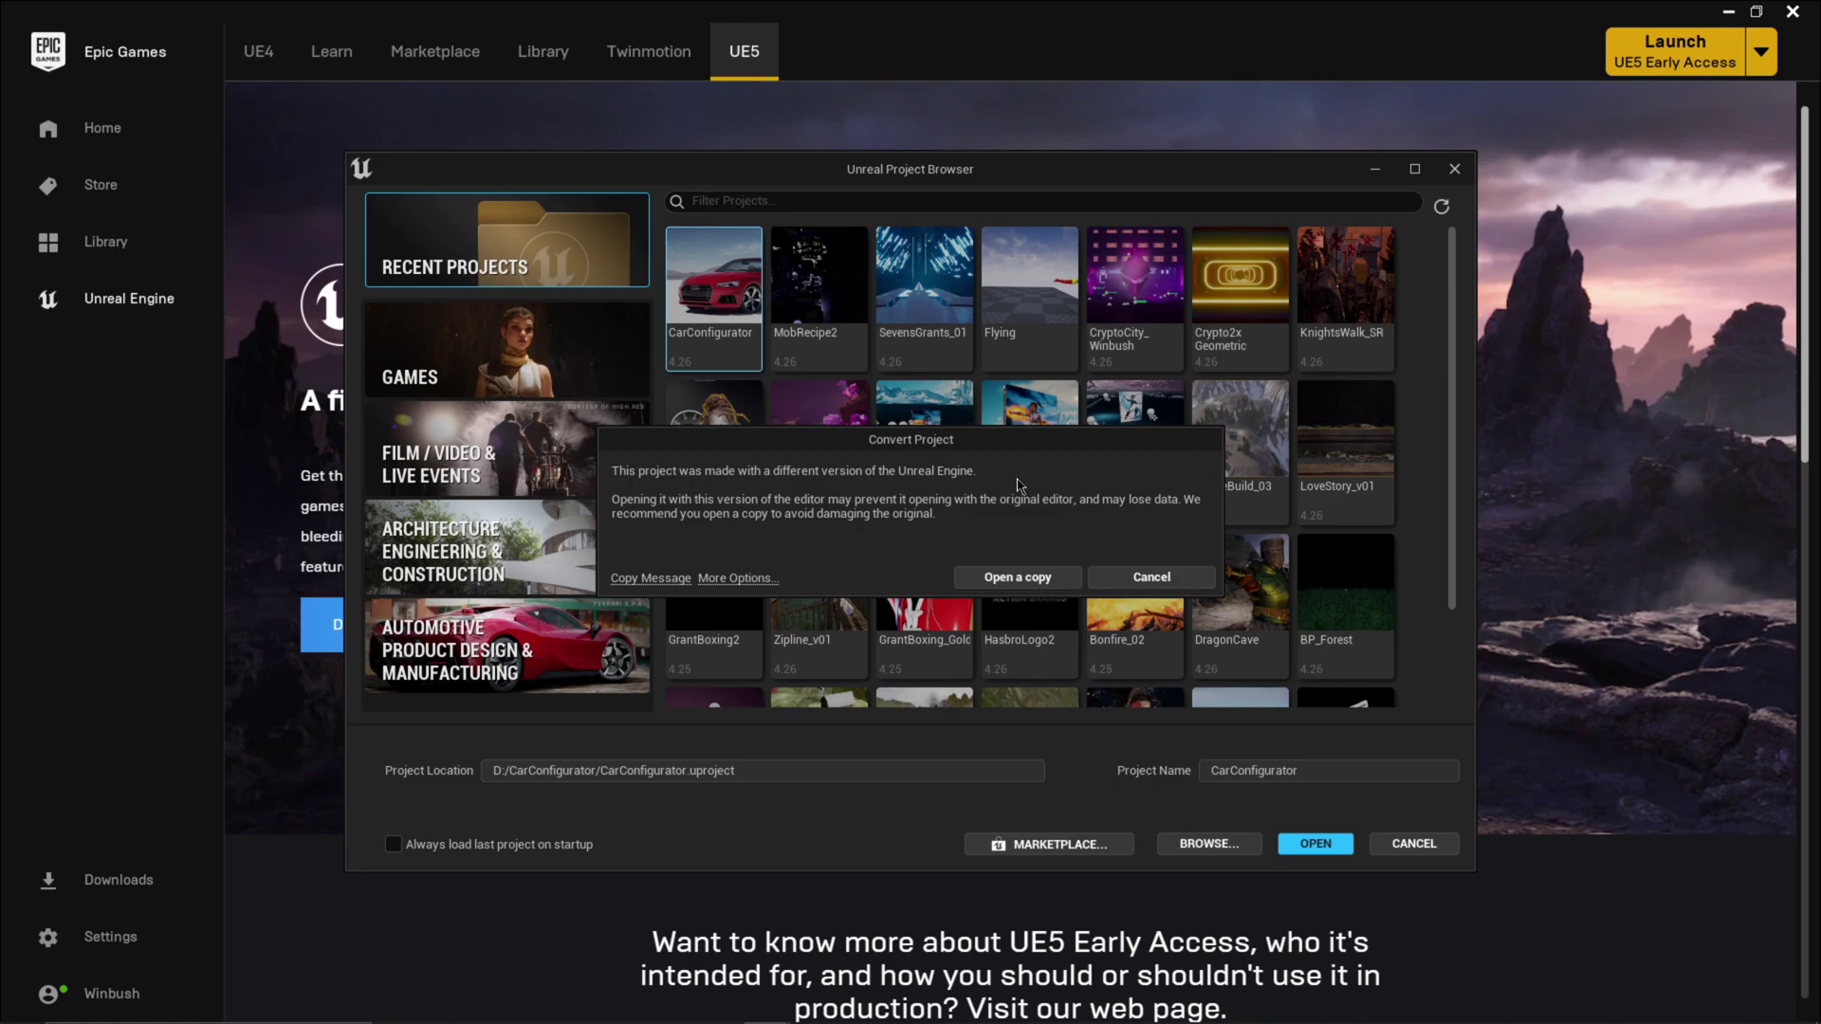
pyautogui.click(1035, 579)
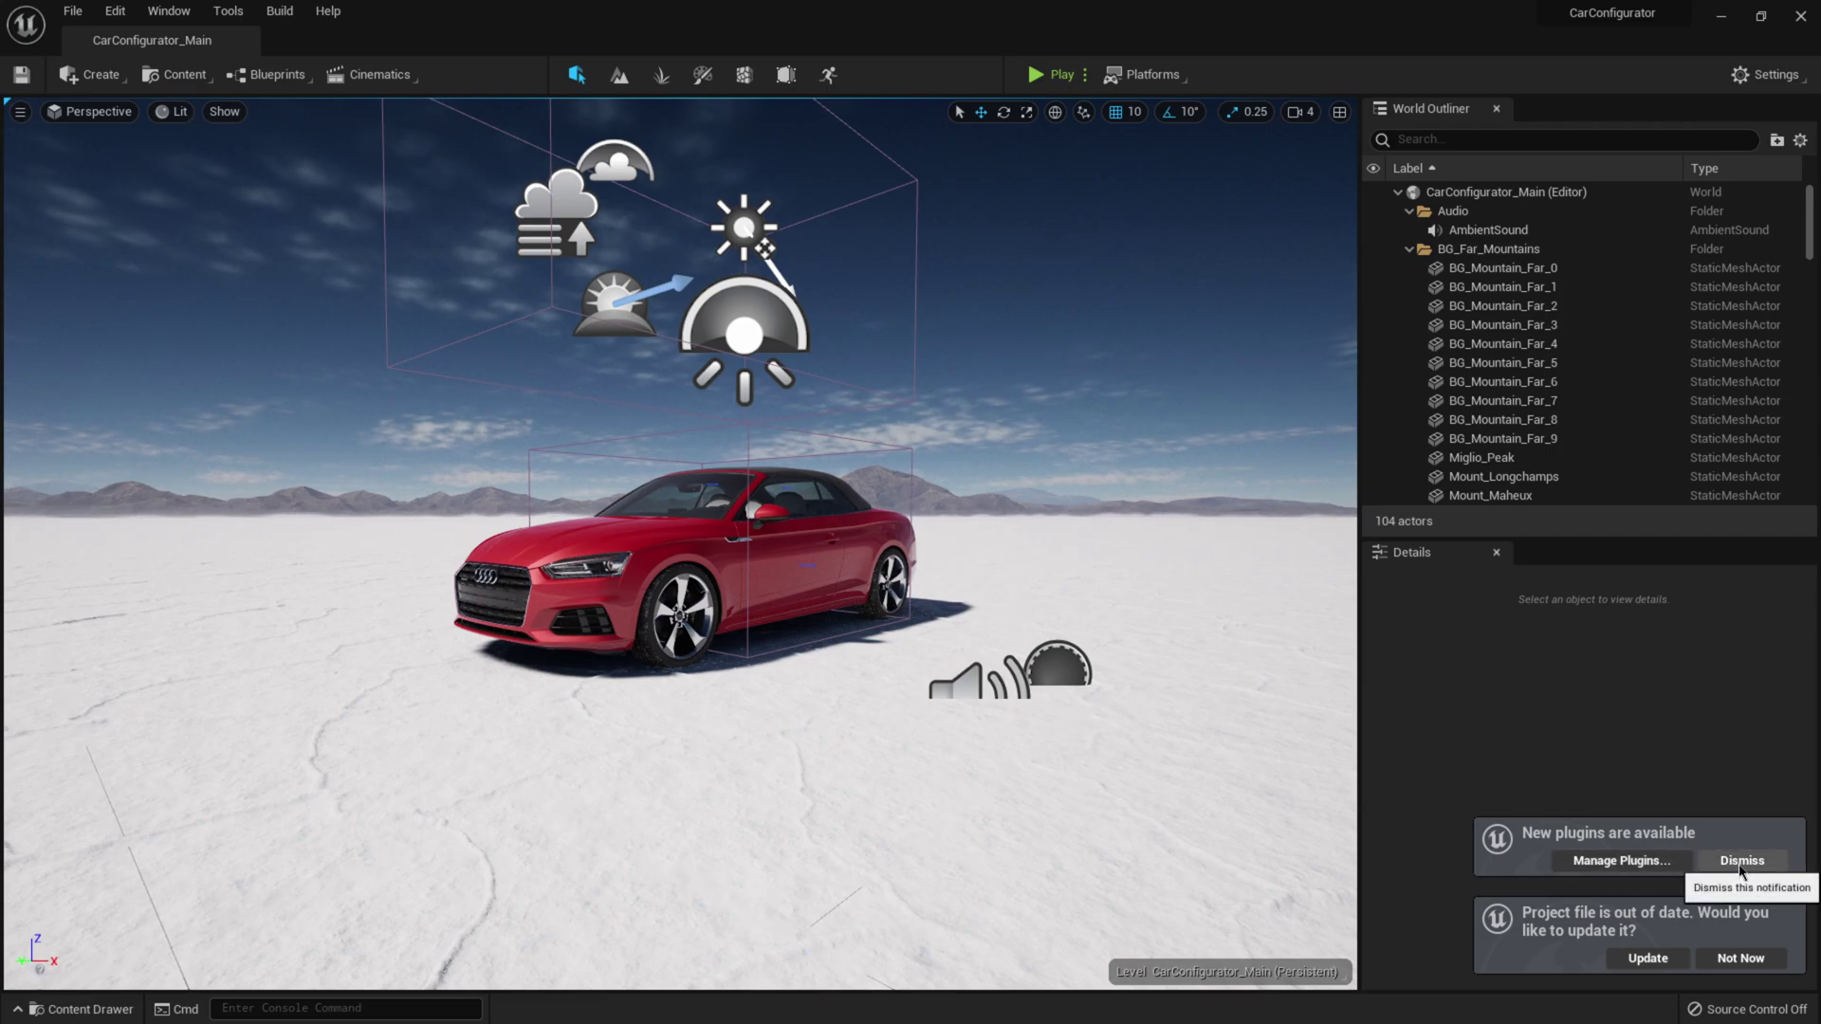
# Dismiss the new-plugins notice and update CarConfigurator.uproject to the current engine version
pyautogui.click(1743, 860)
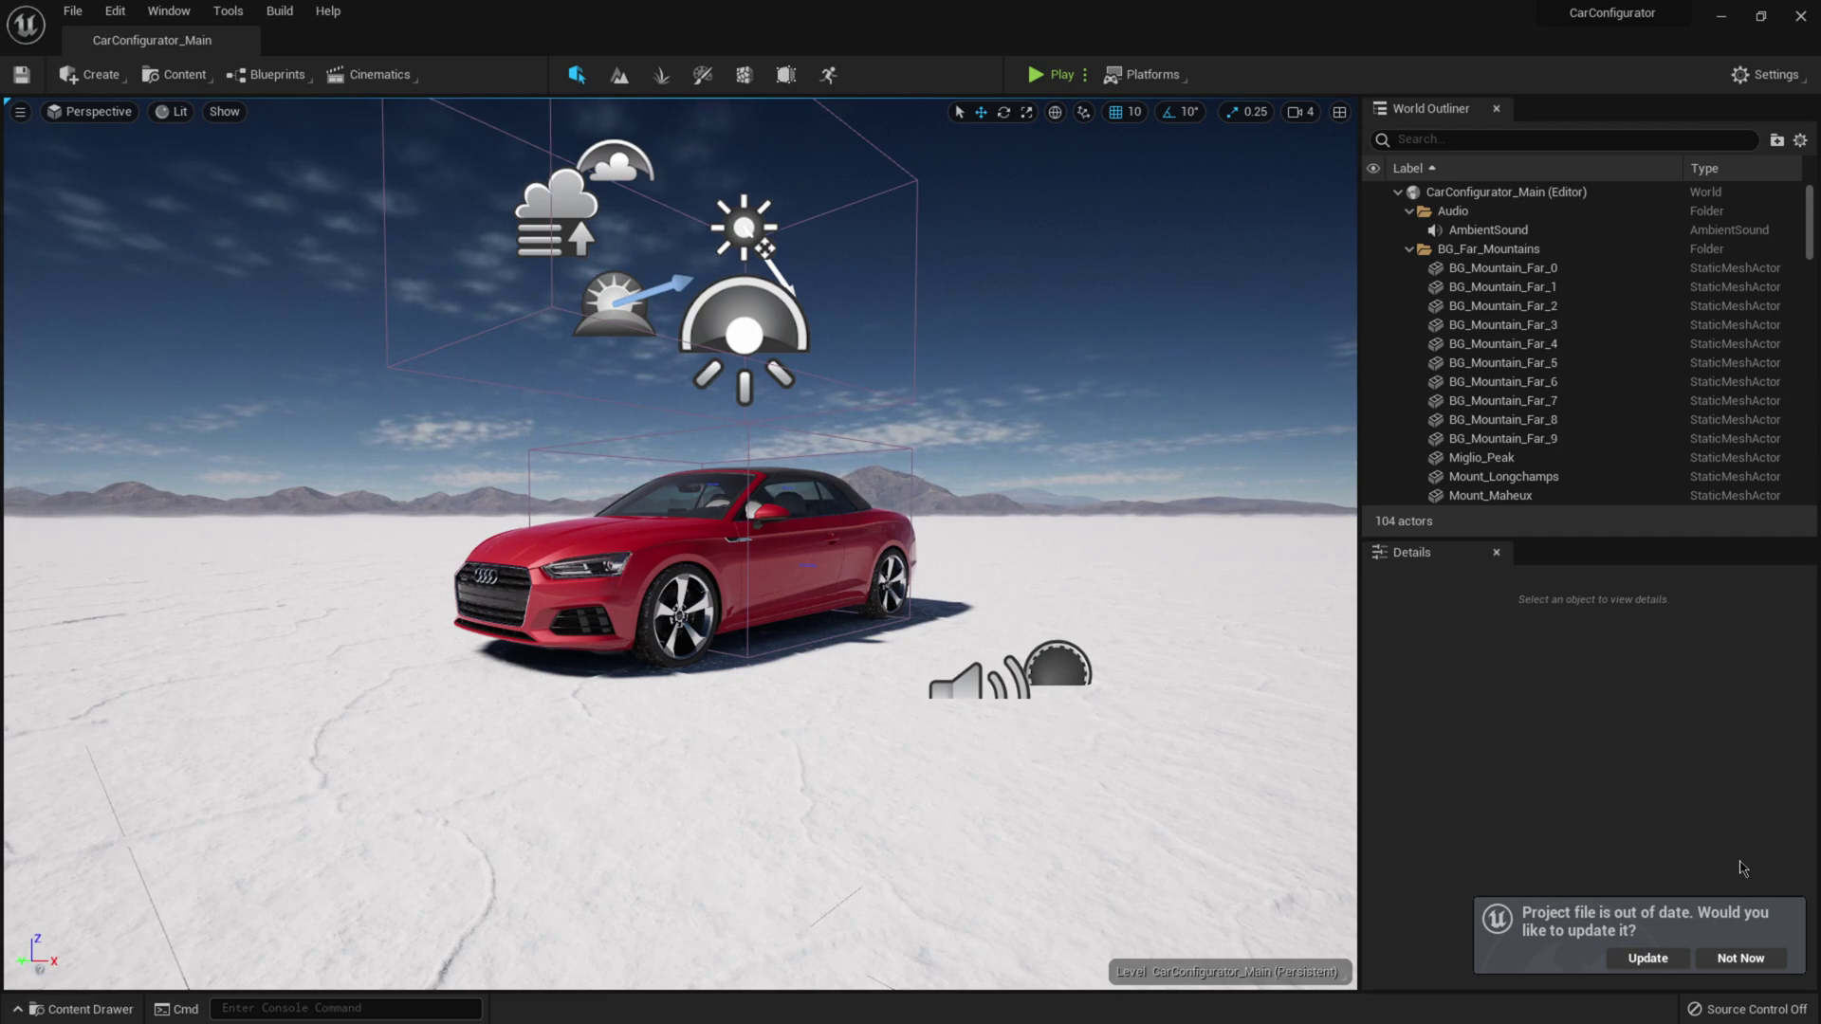
pyautogui.click(1649, 958)
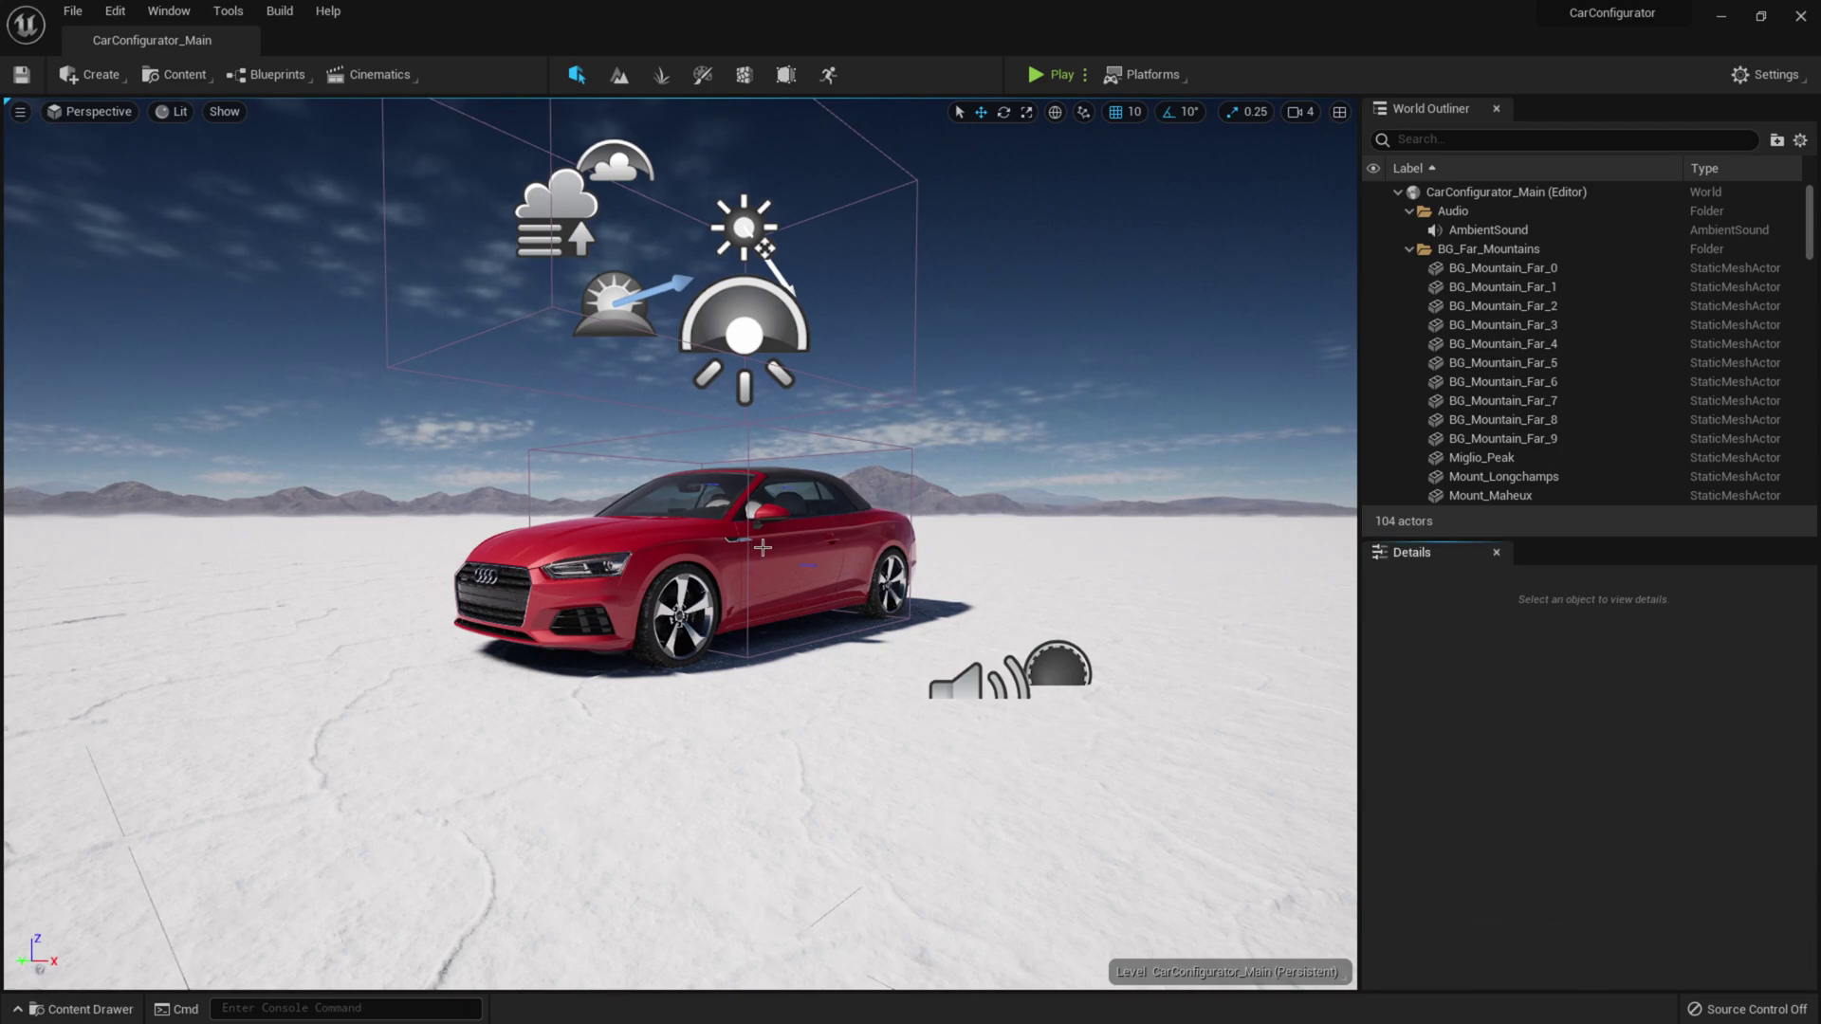
# Open Project Settings on the Engine > Rendering page at the Global Illumination options
pyautogui.click(100, 9)
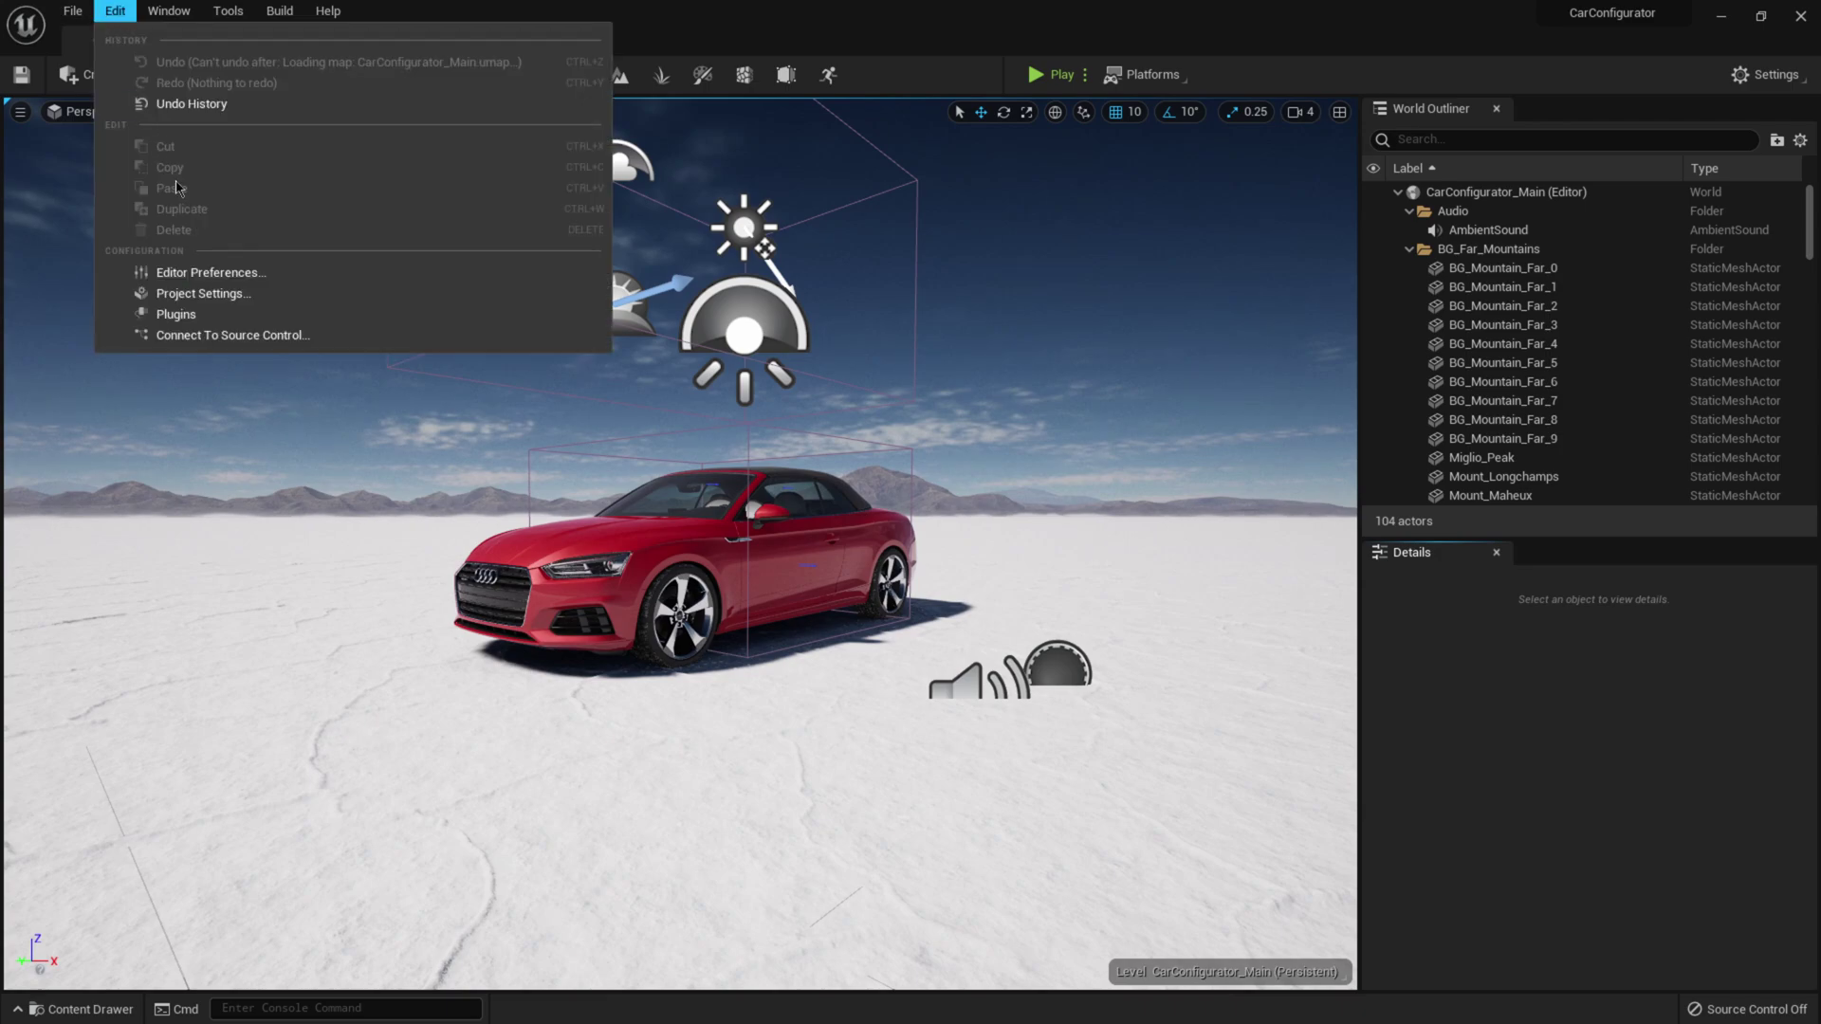
pyautogui.click(211, 294)
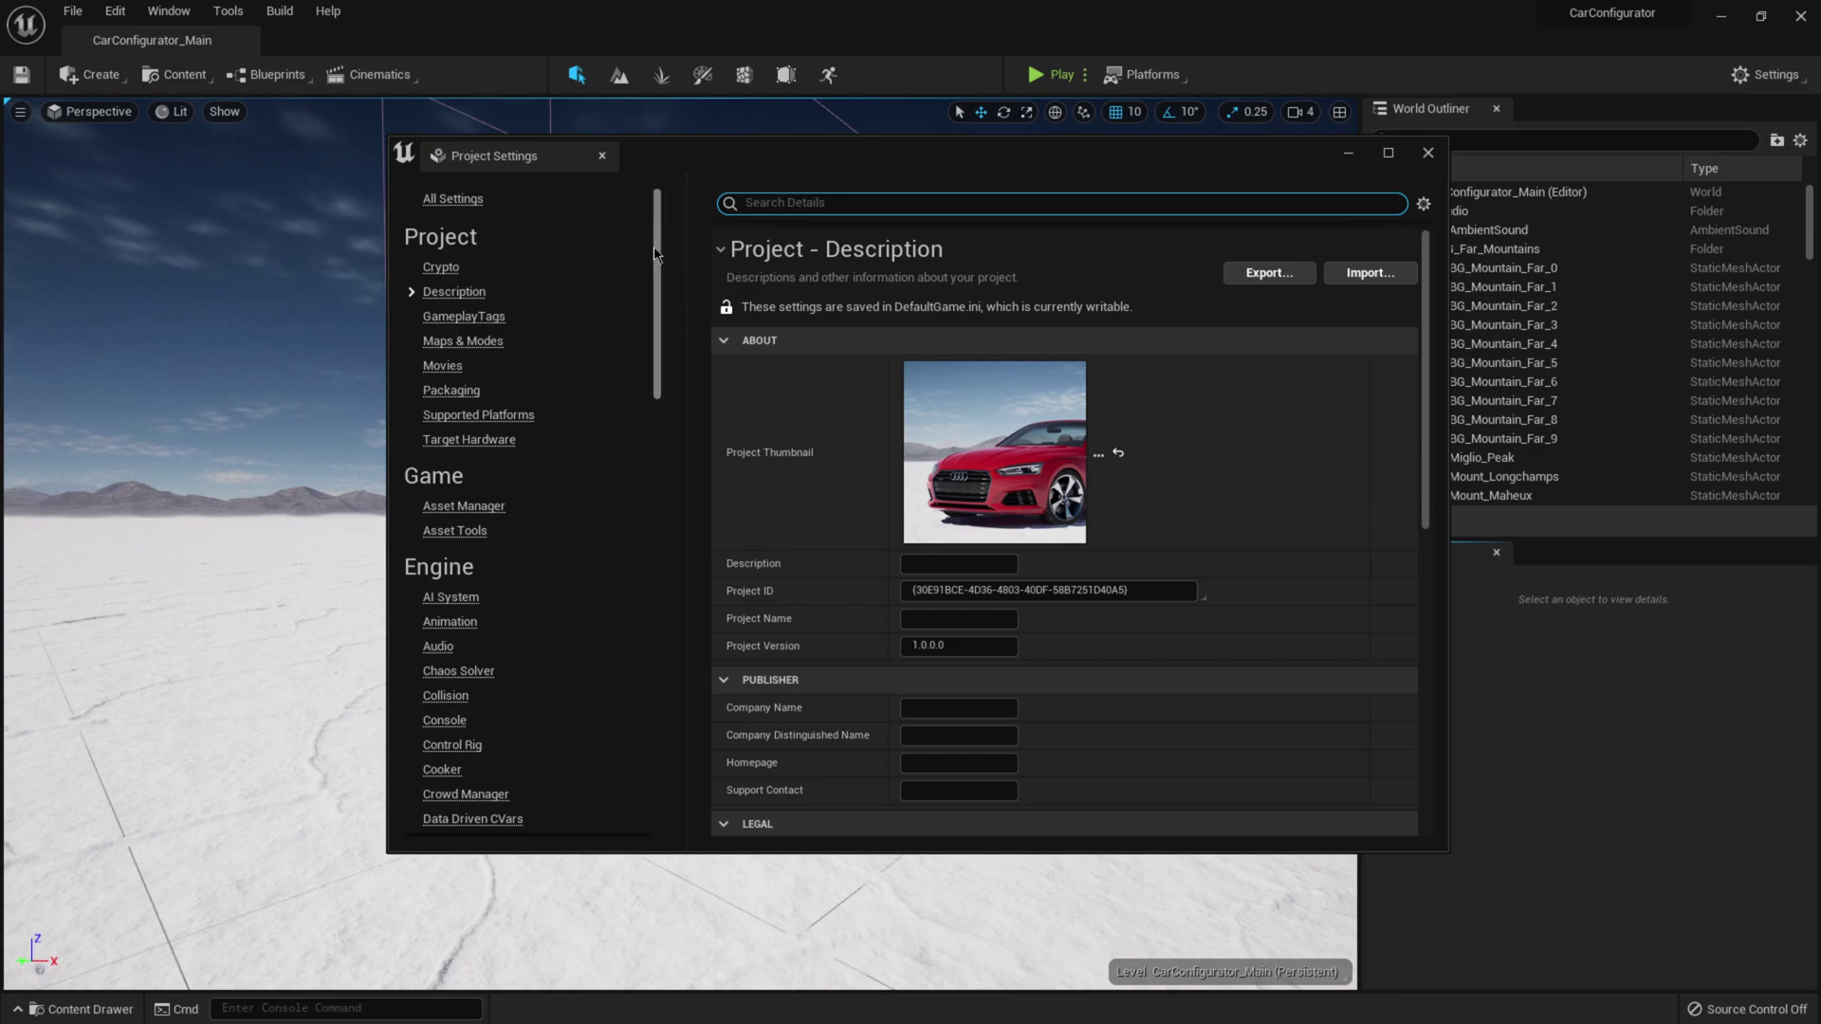
pyautogui.moveTo(658, 226); pyautogui.dragTo(674, 399)
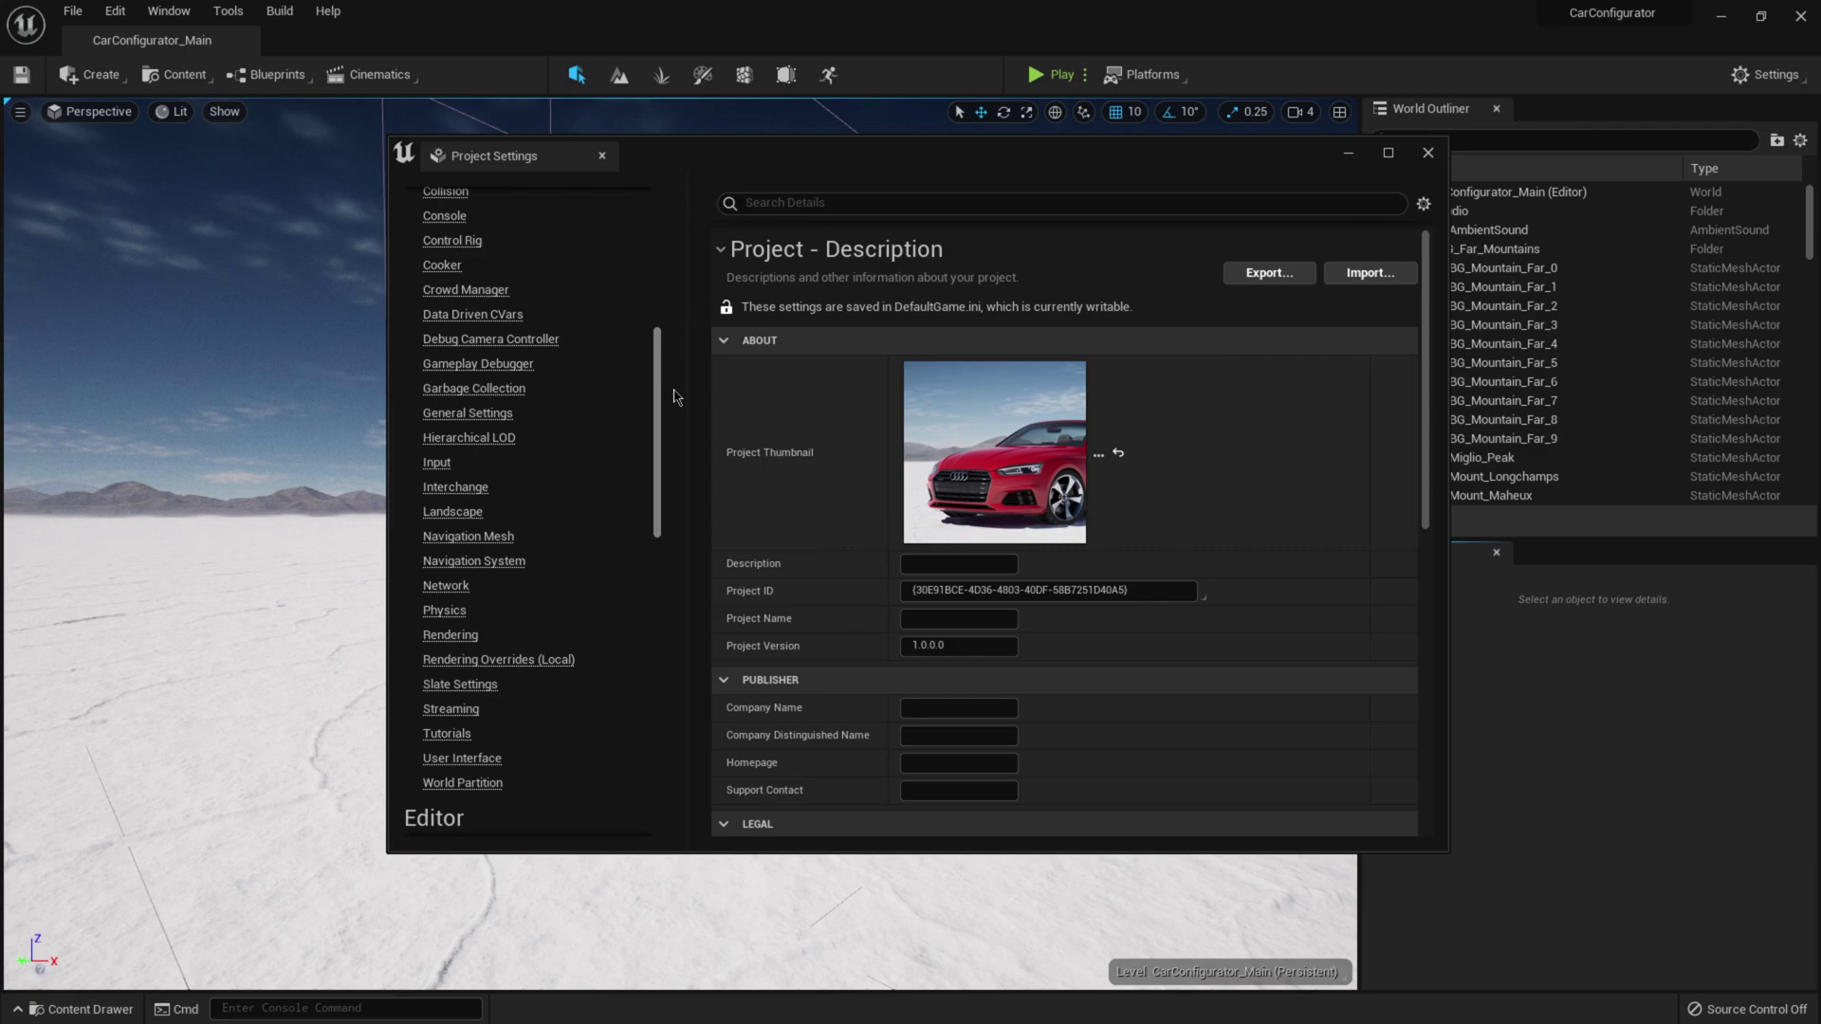
pyautogui.click(453, 617)
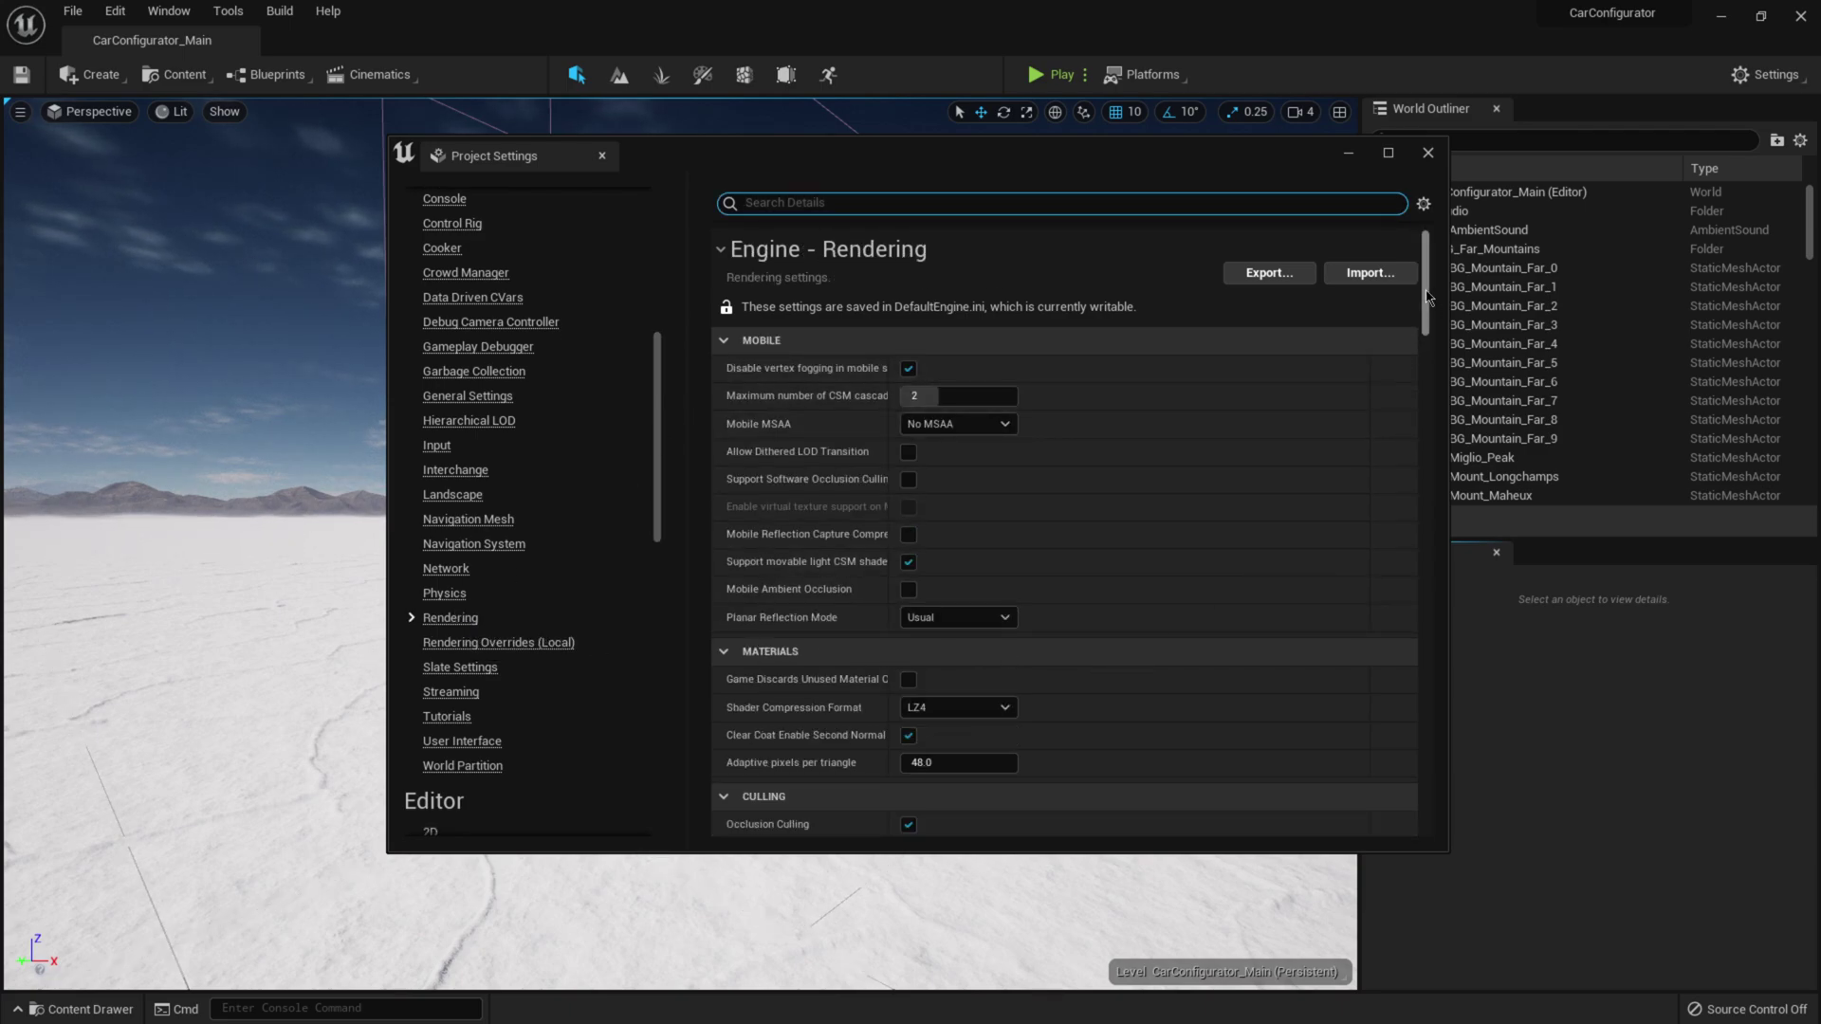
pyautogui.scroll(-4, 1434, 336)
pyautogui.moveTo(1434, 336); pyautogui.dragTo(1449, 429)
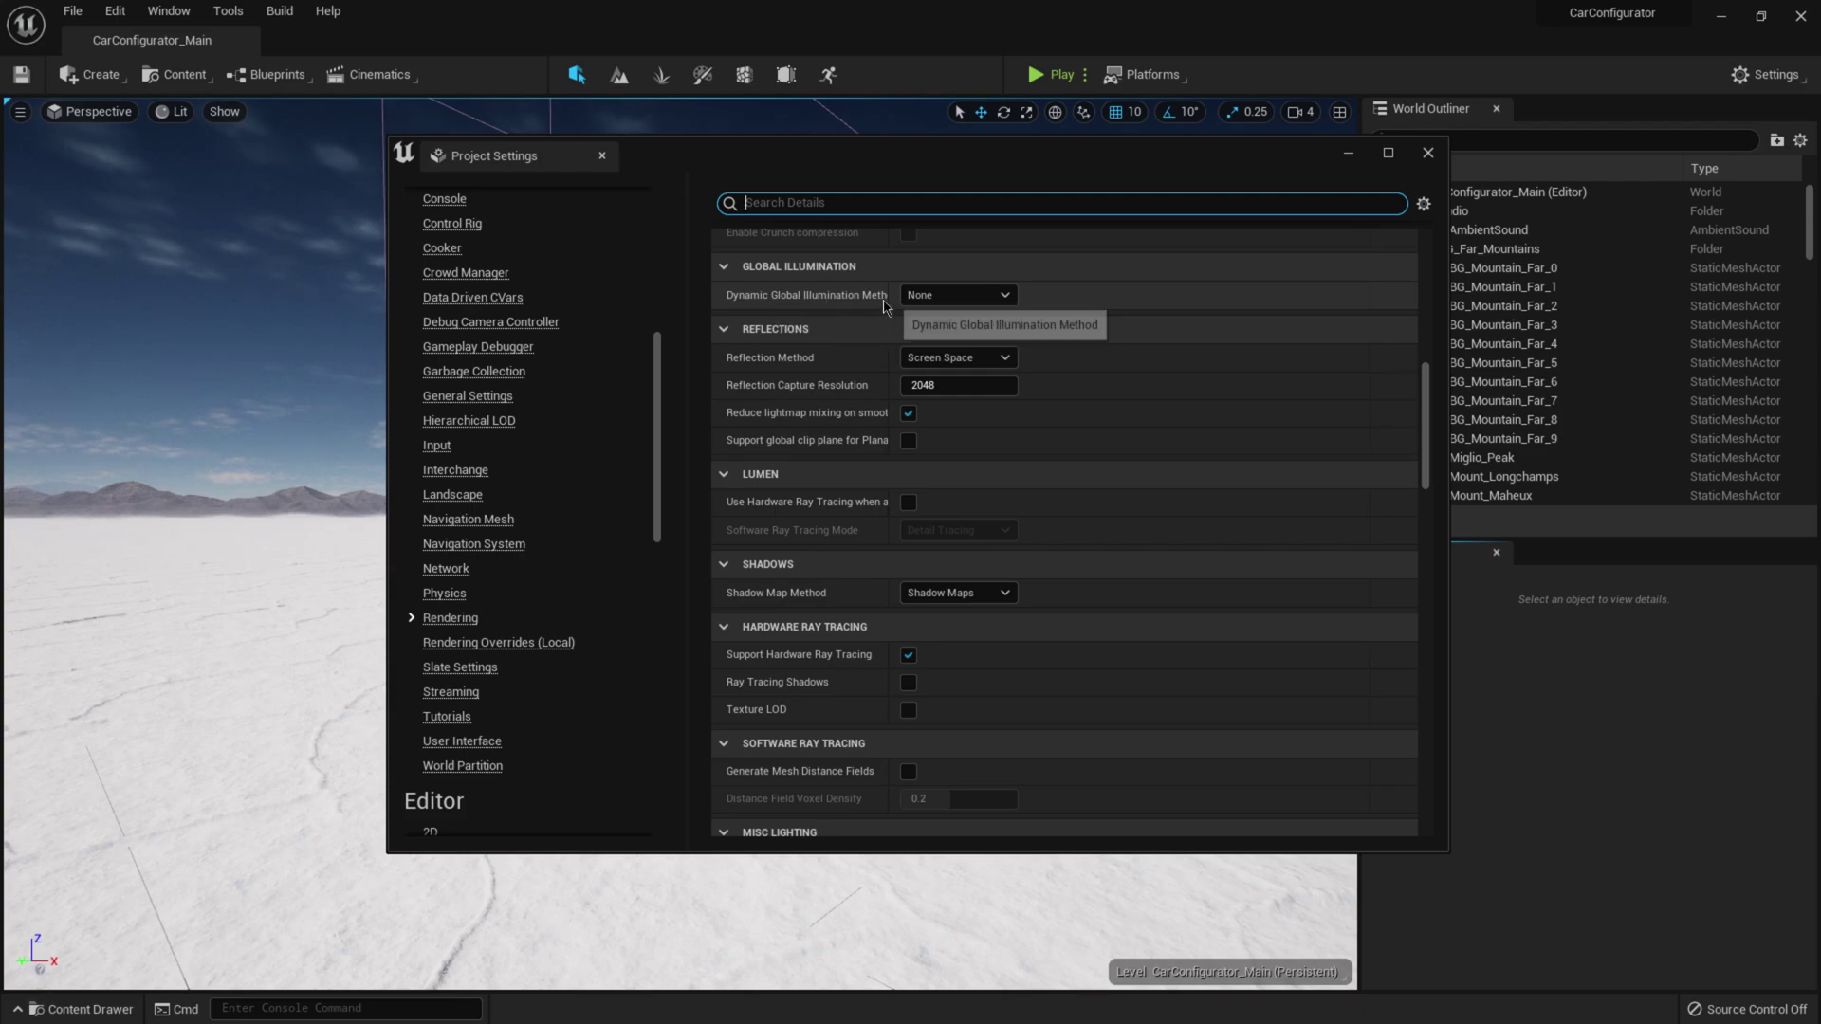
# Set Dynamic Global Illumination Method to Lumen, accepting Lumen reflections and mesh distance fields
pyautogui.click(993, 302)
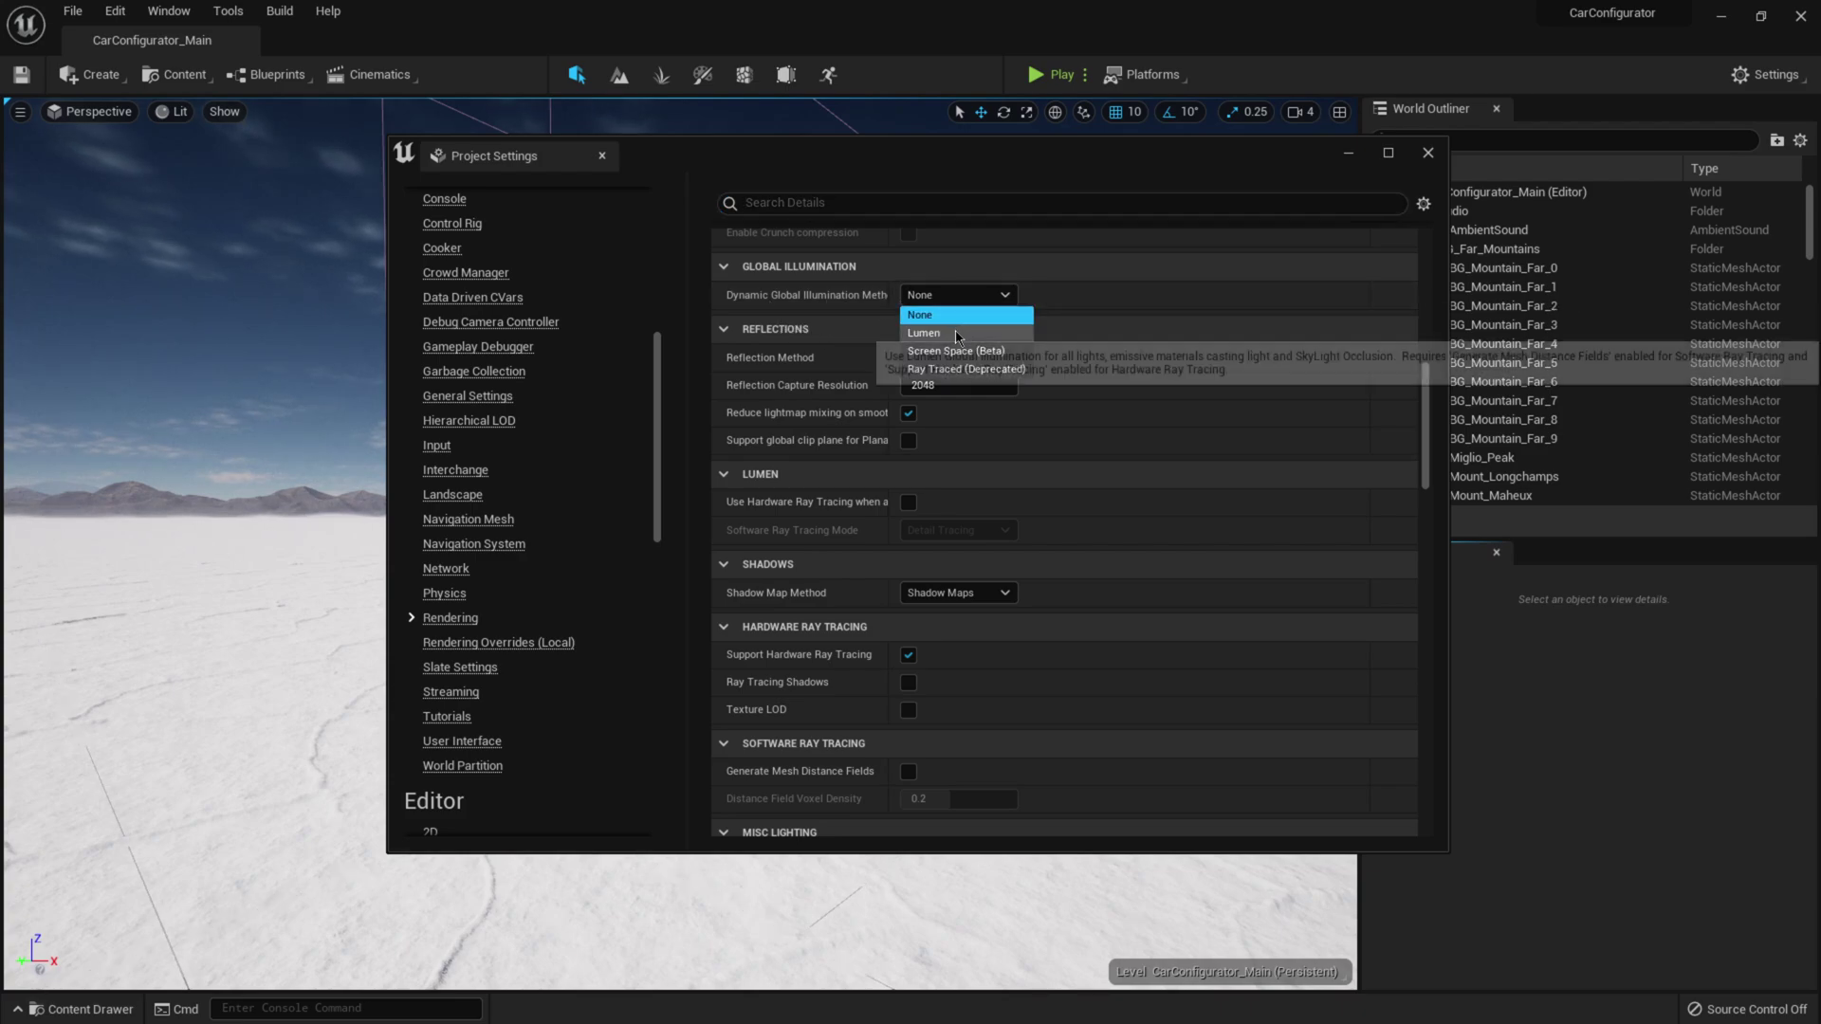
pyautogui.click(954, 328)
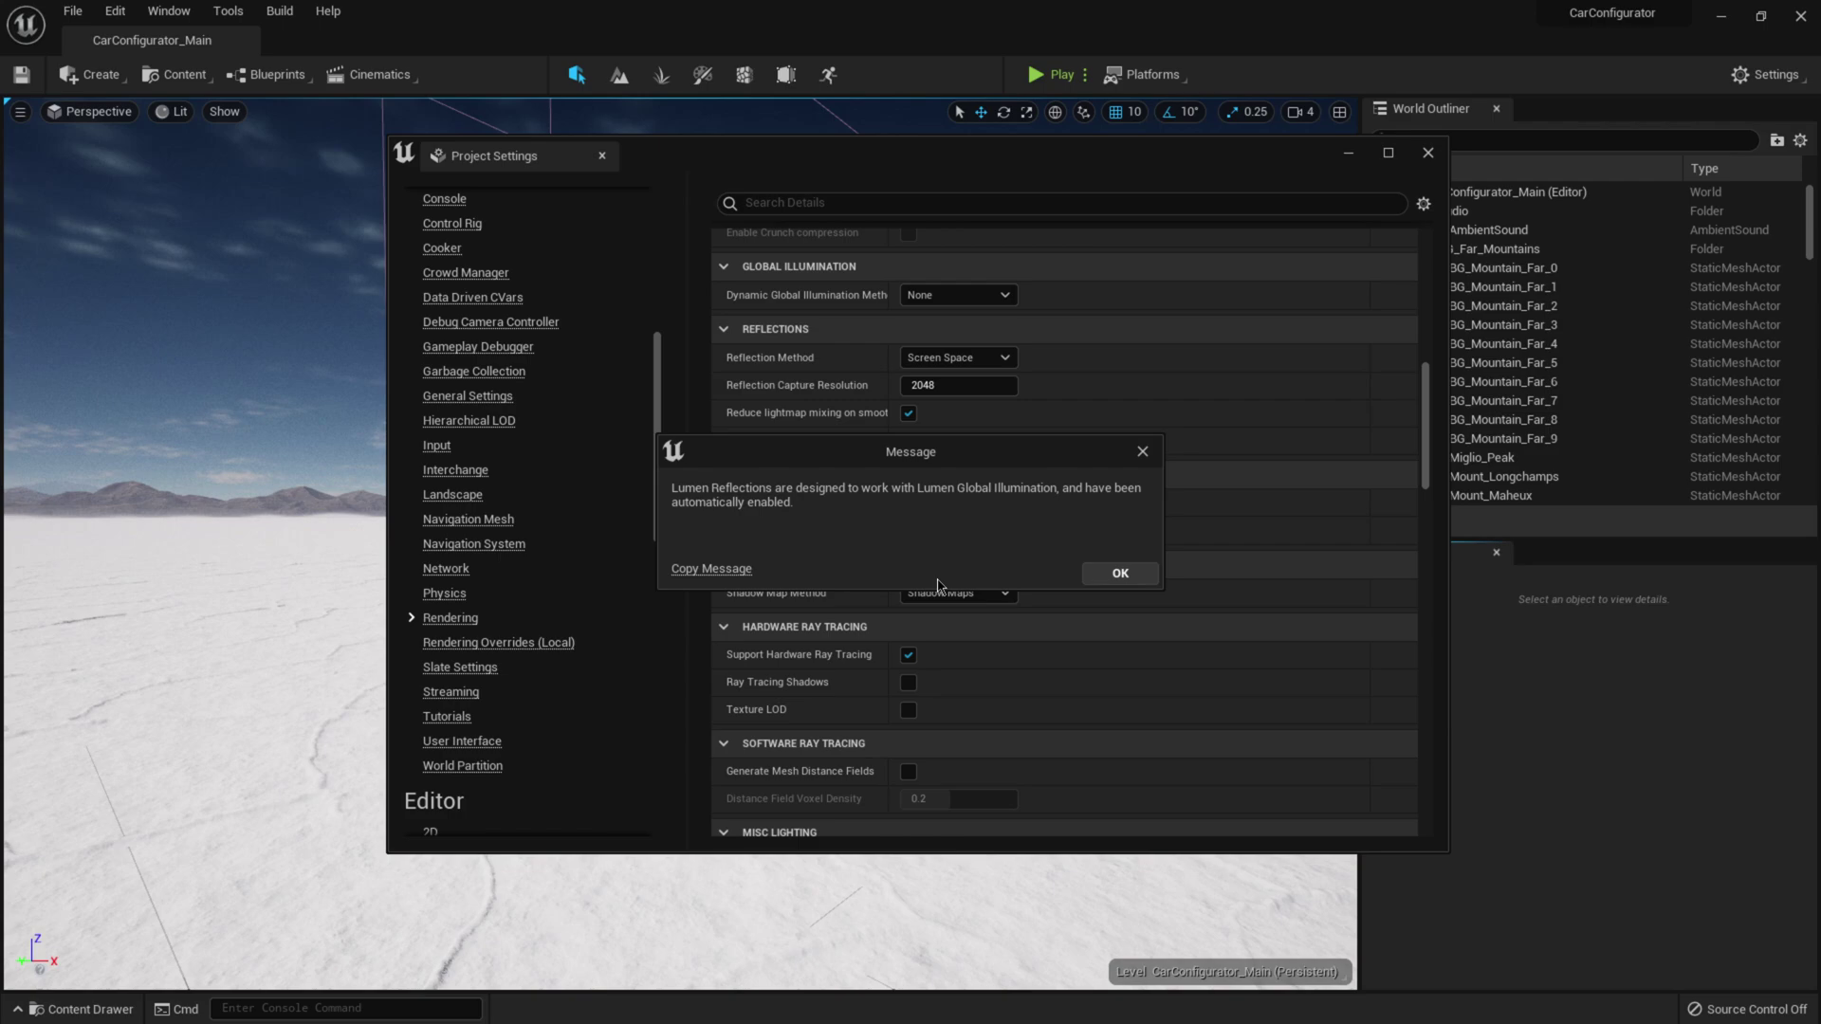
pyautogui.click(1087, 578)
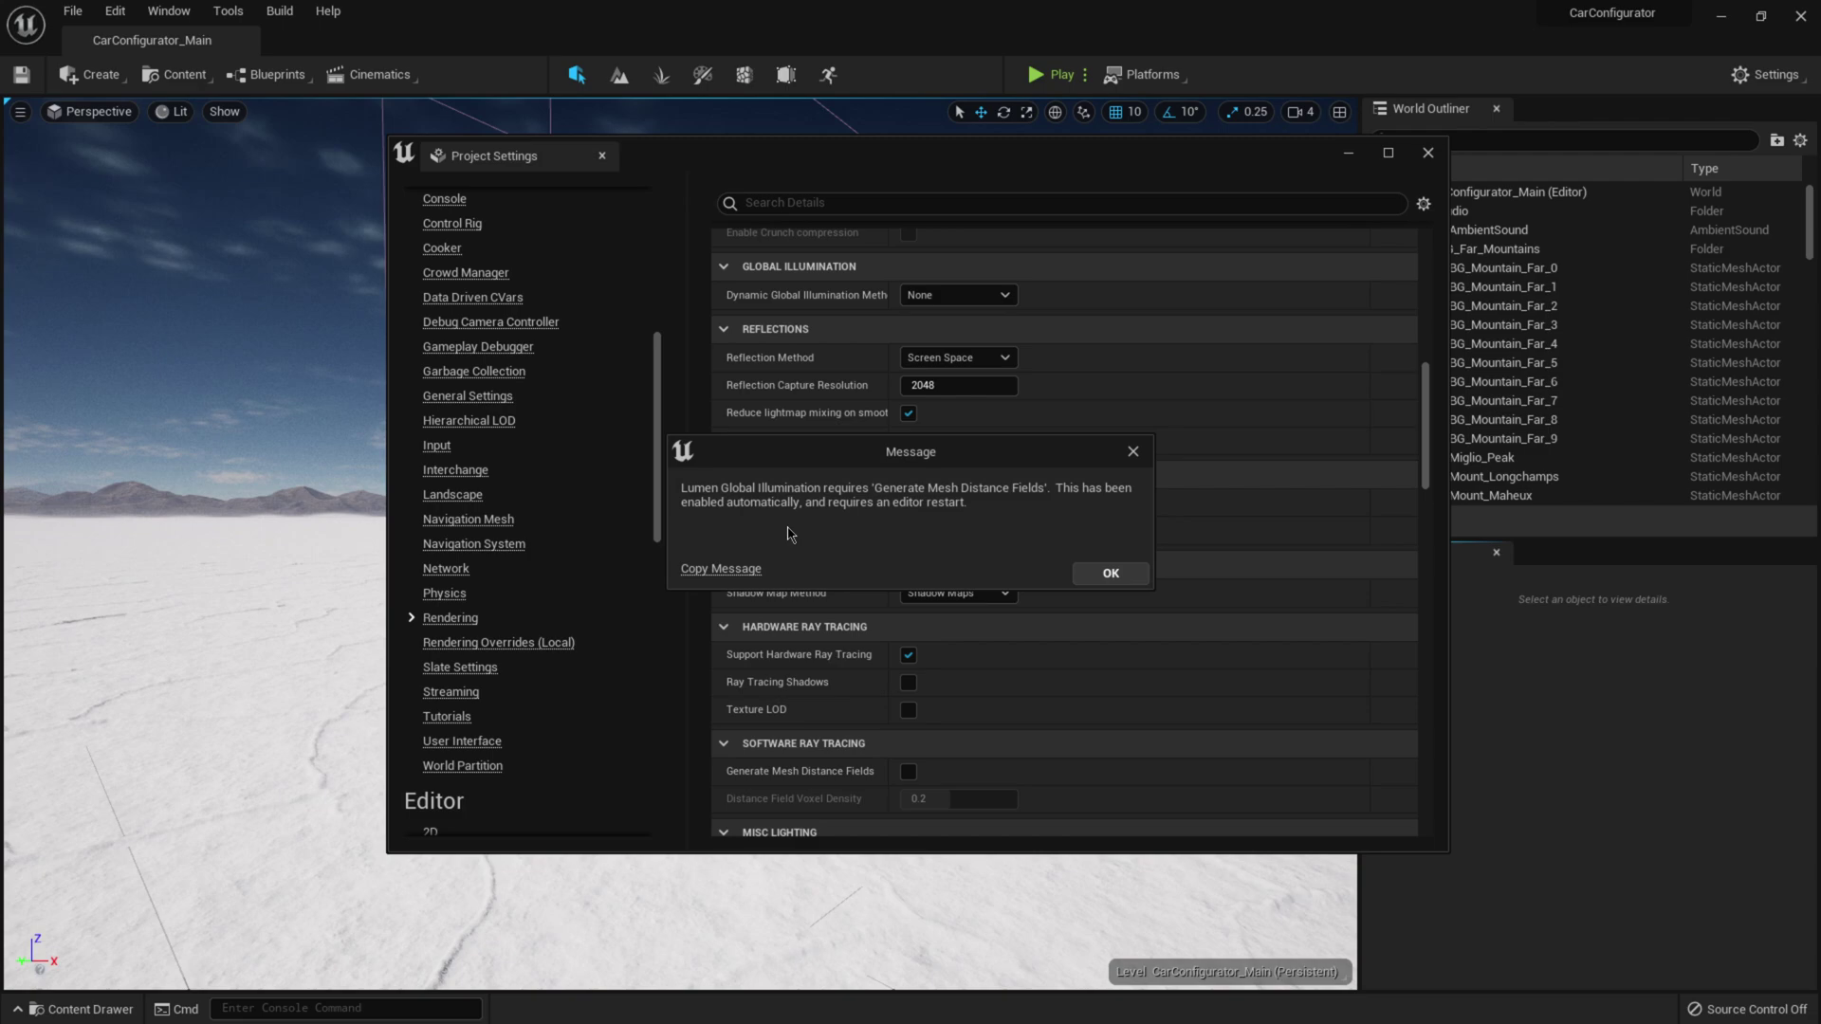
pyautogui.click(1111, 574)
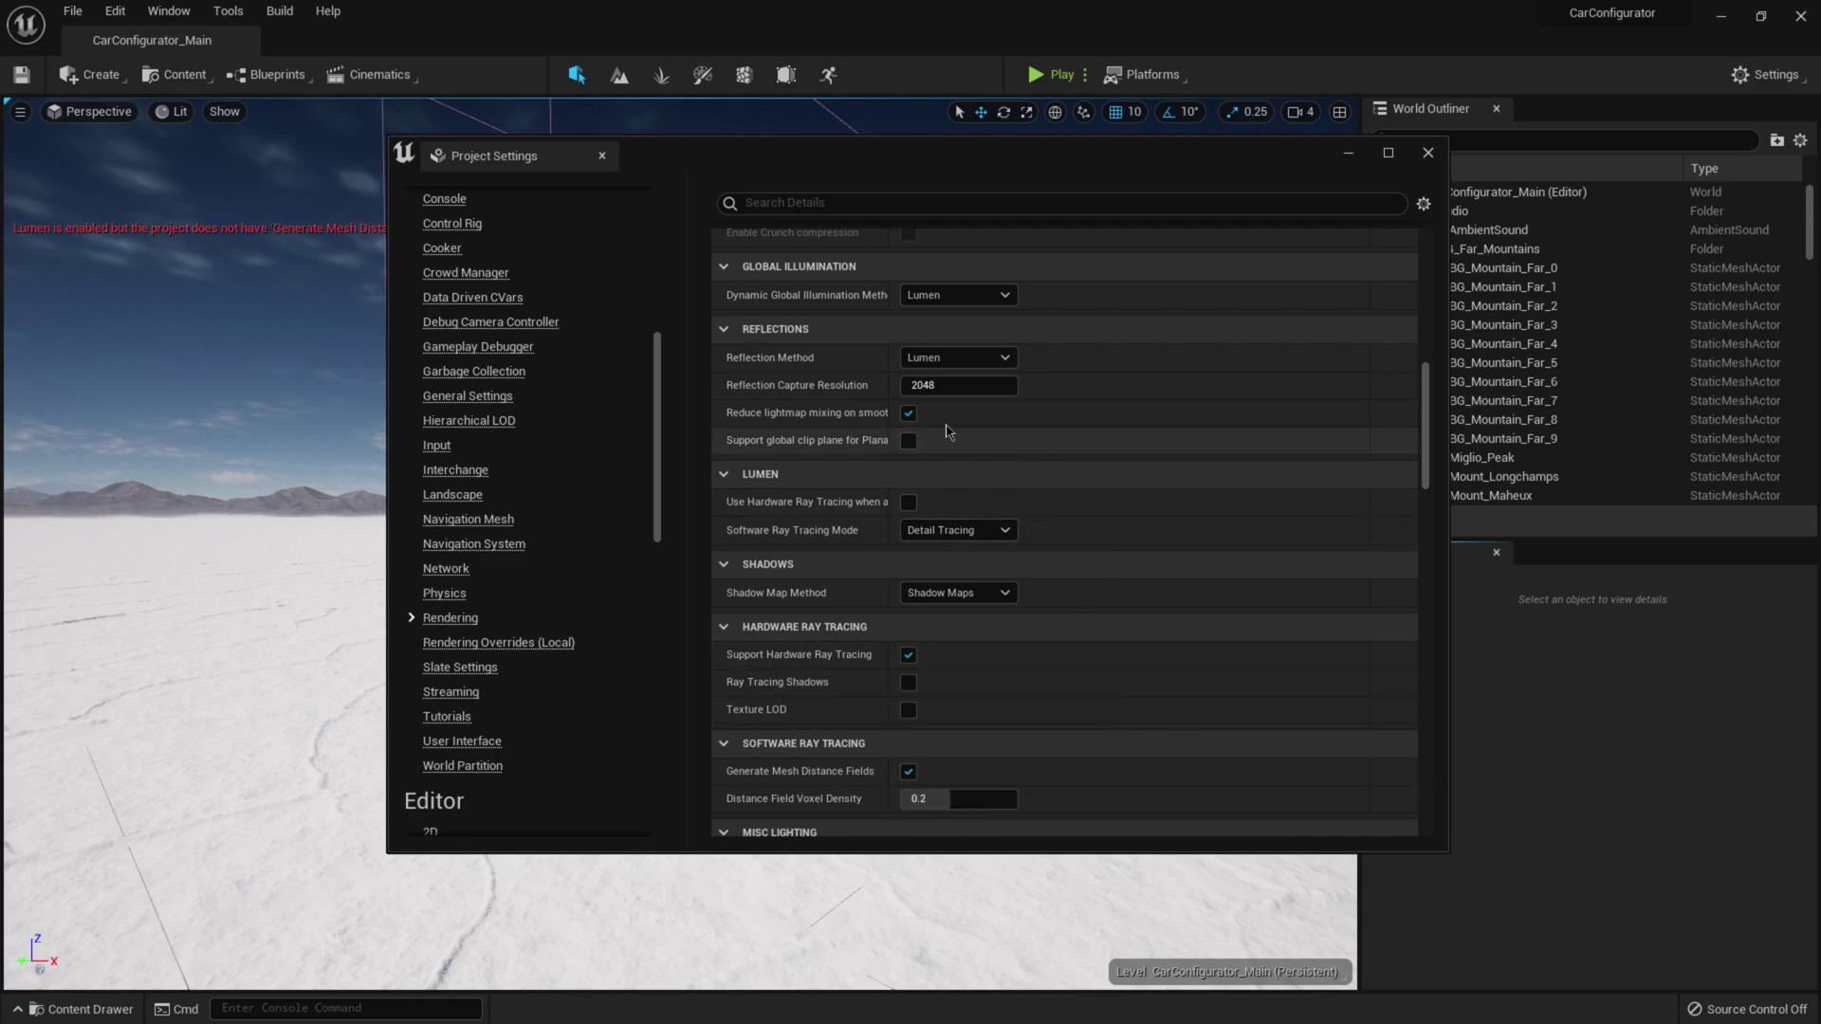
# Enable 'Support global clip plane for Planar Reflections' in the Rendering settings
pyautogui.scroll(-1, 804, 403)
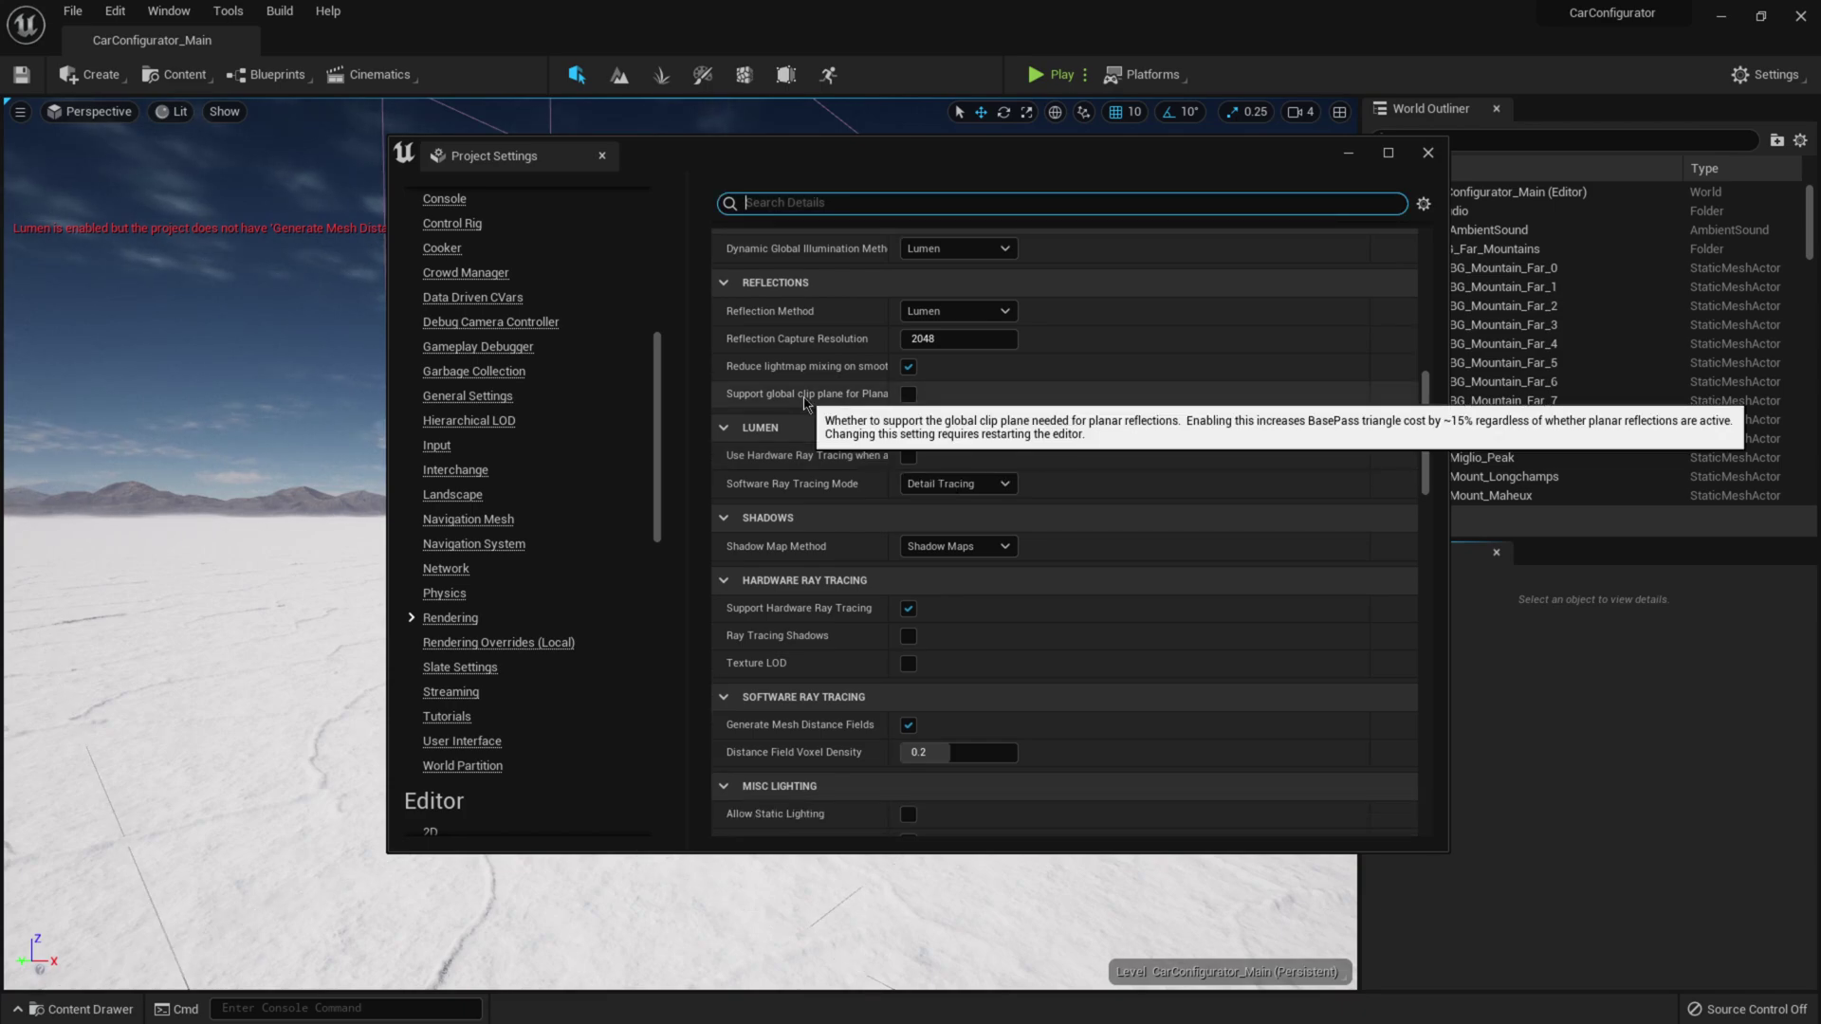
pyautogui.click(908, 395)
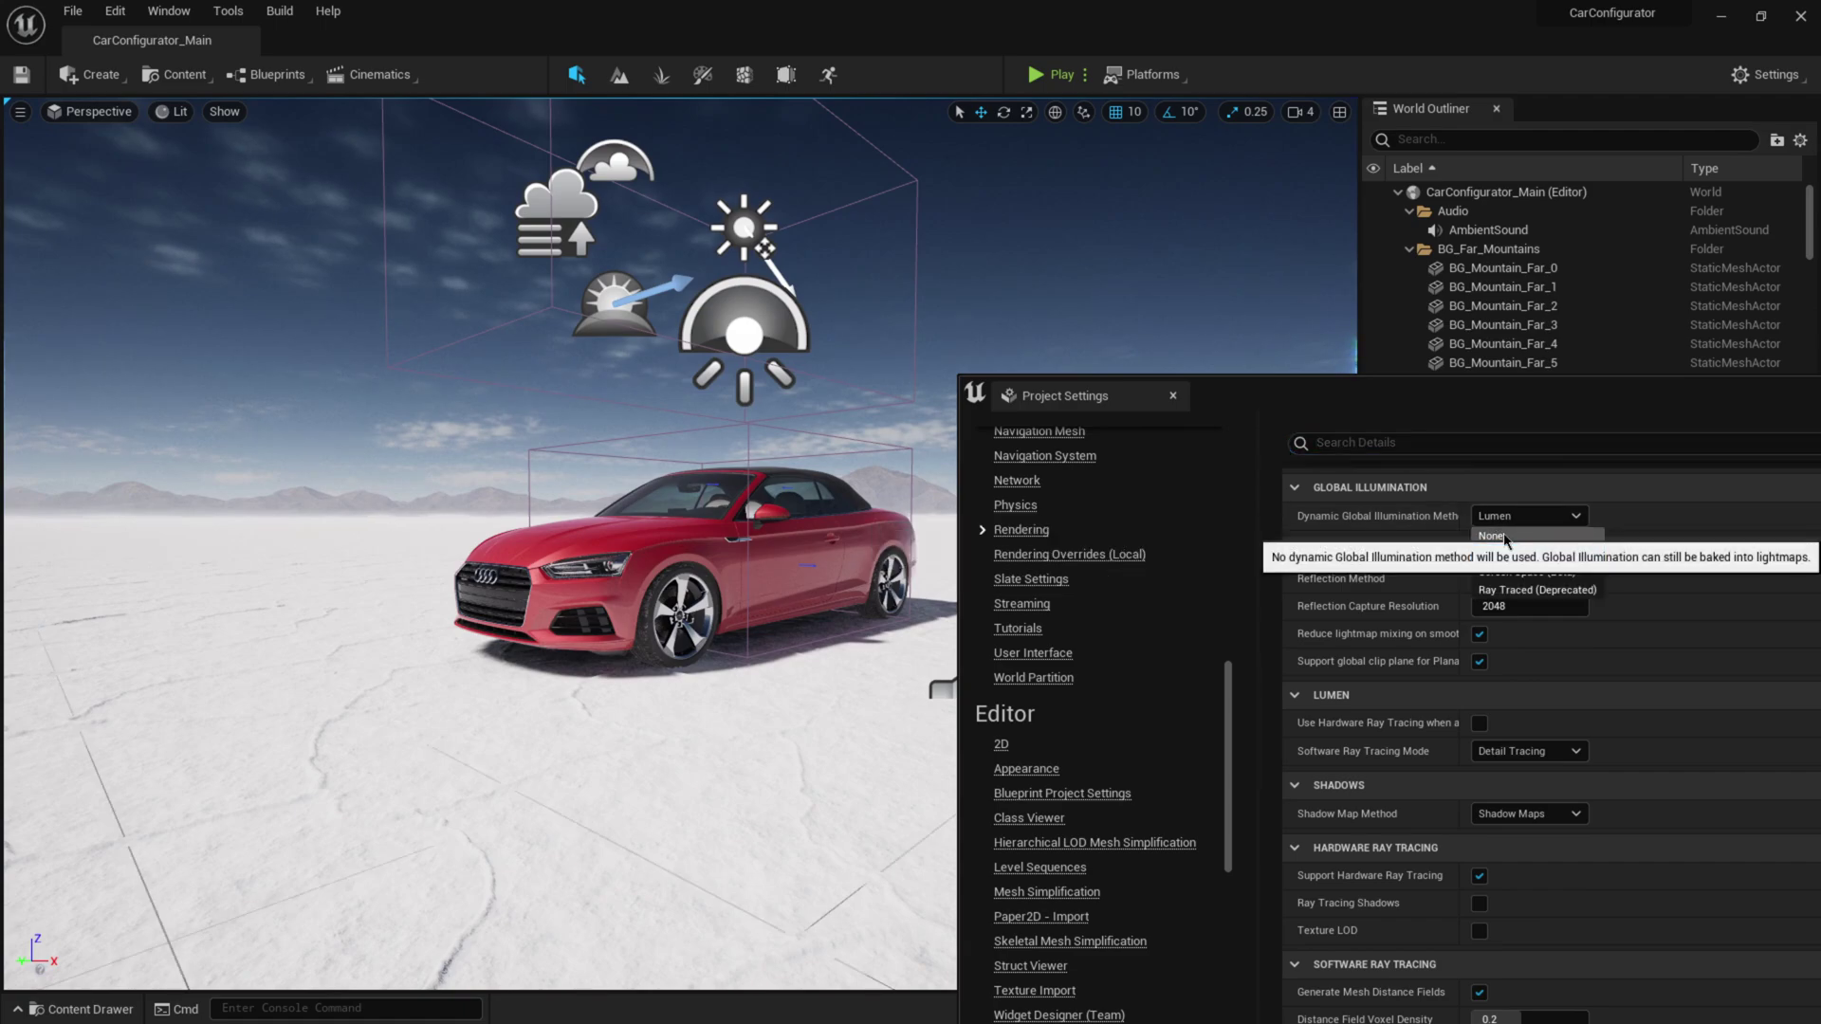
# Compare None and Lumen global illumination, leave Lumen selected, and close Project Settings
pyautogui.click(1504, 537)
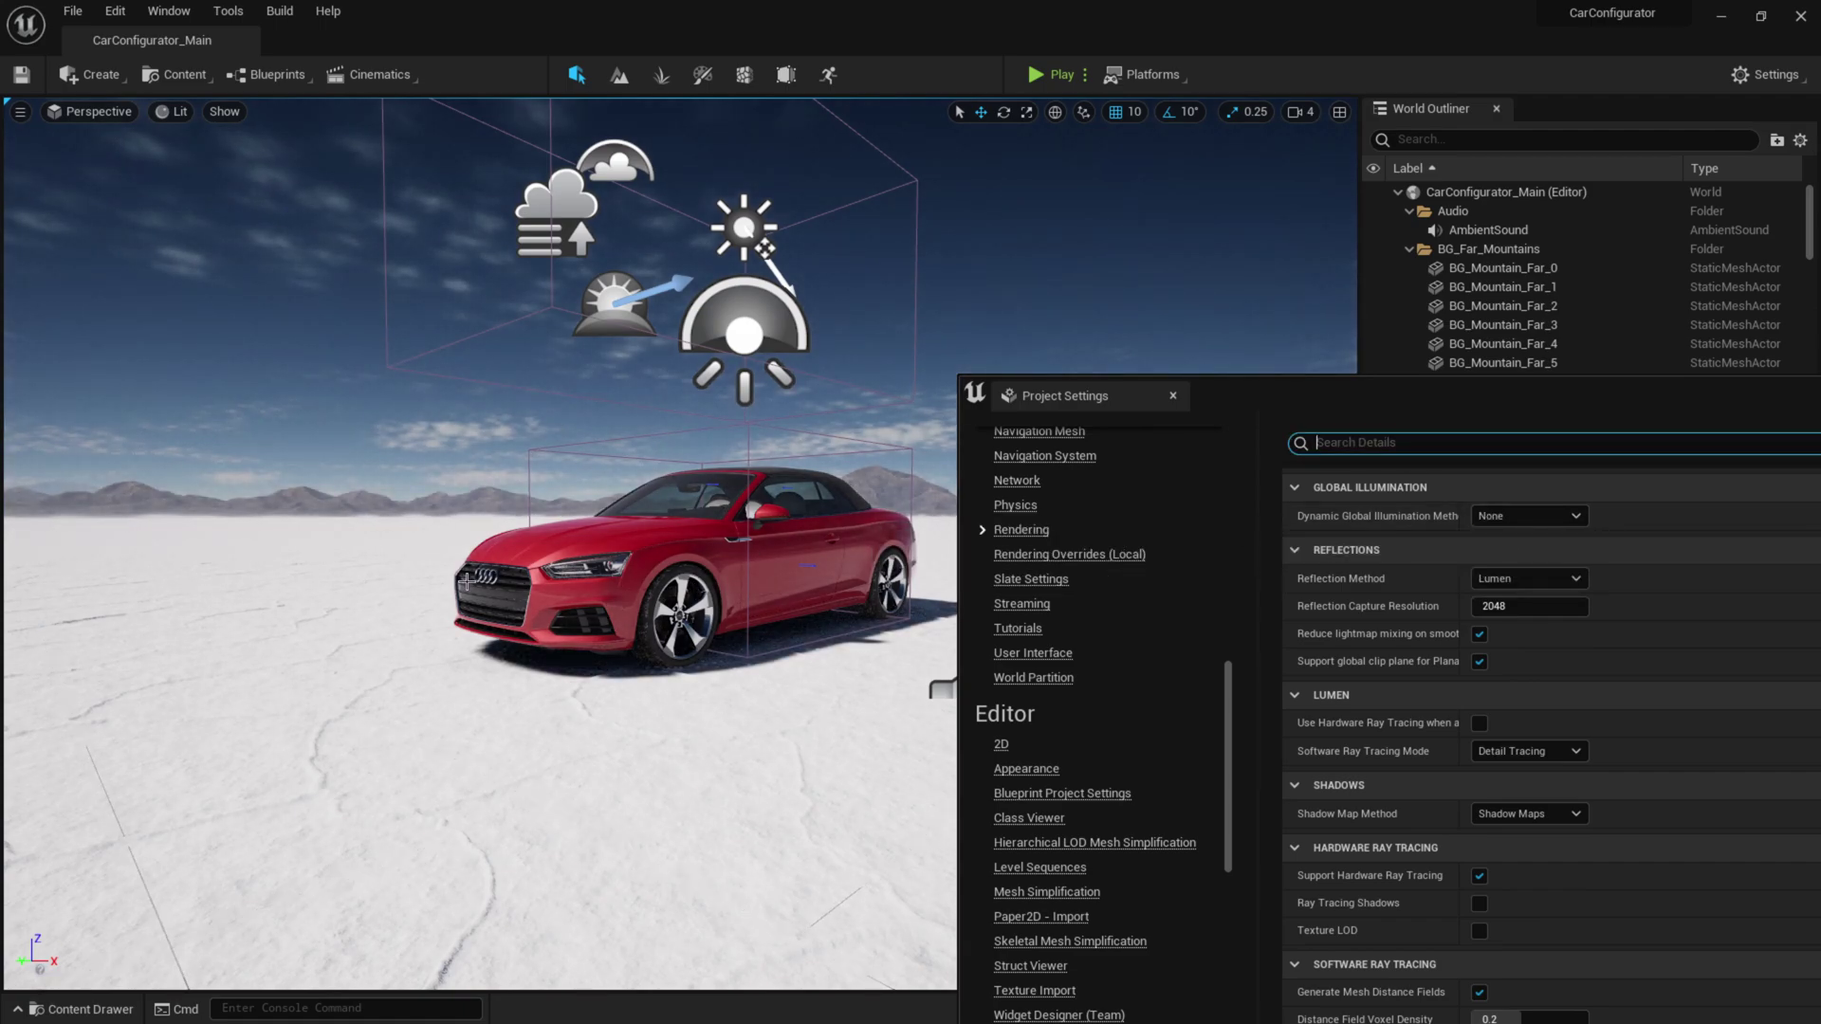
pyautogui.click(1529, 516)
pyautogui.click(1505, 554)
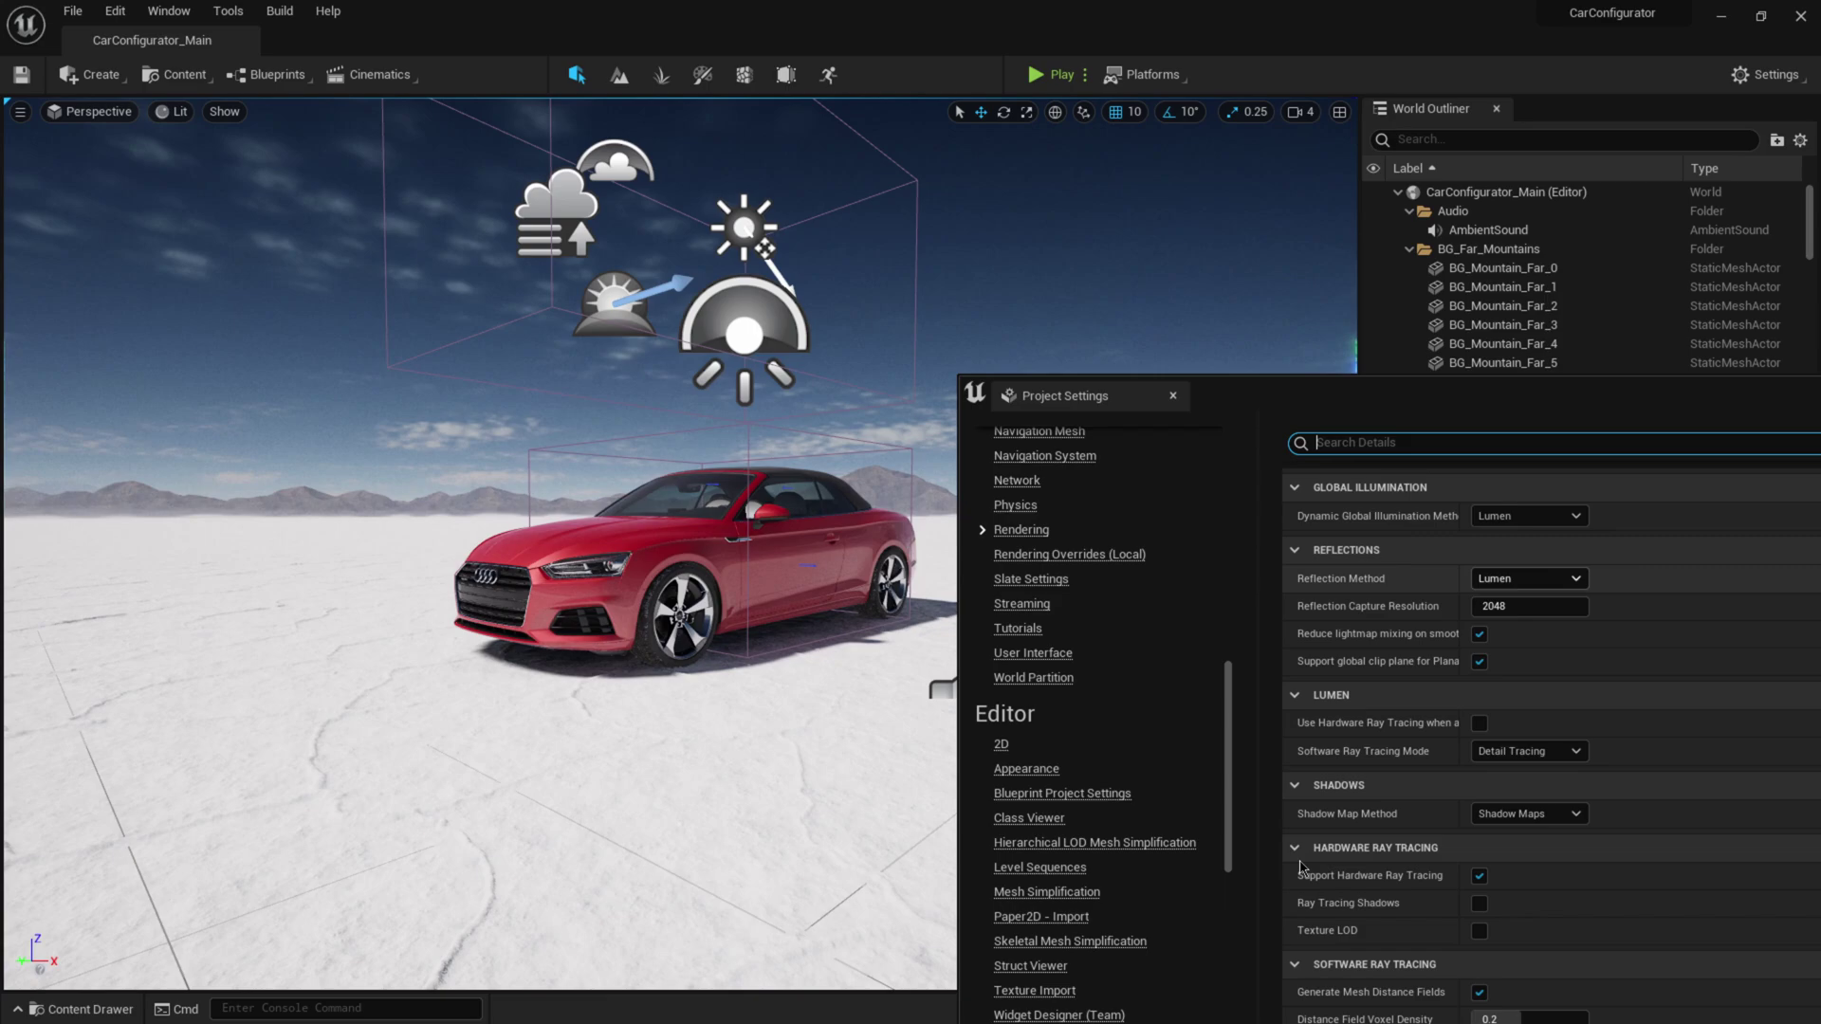
pyautogui.click(1529, 516)
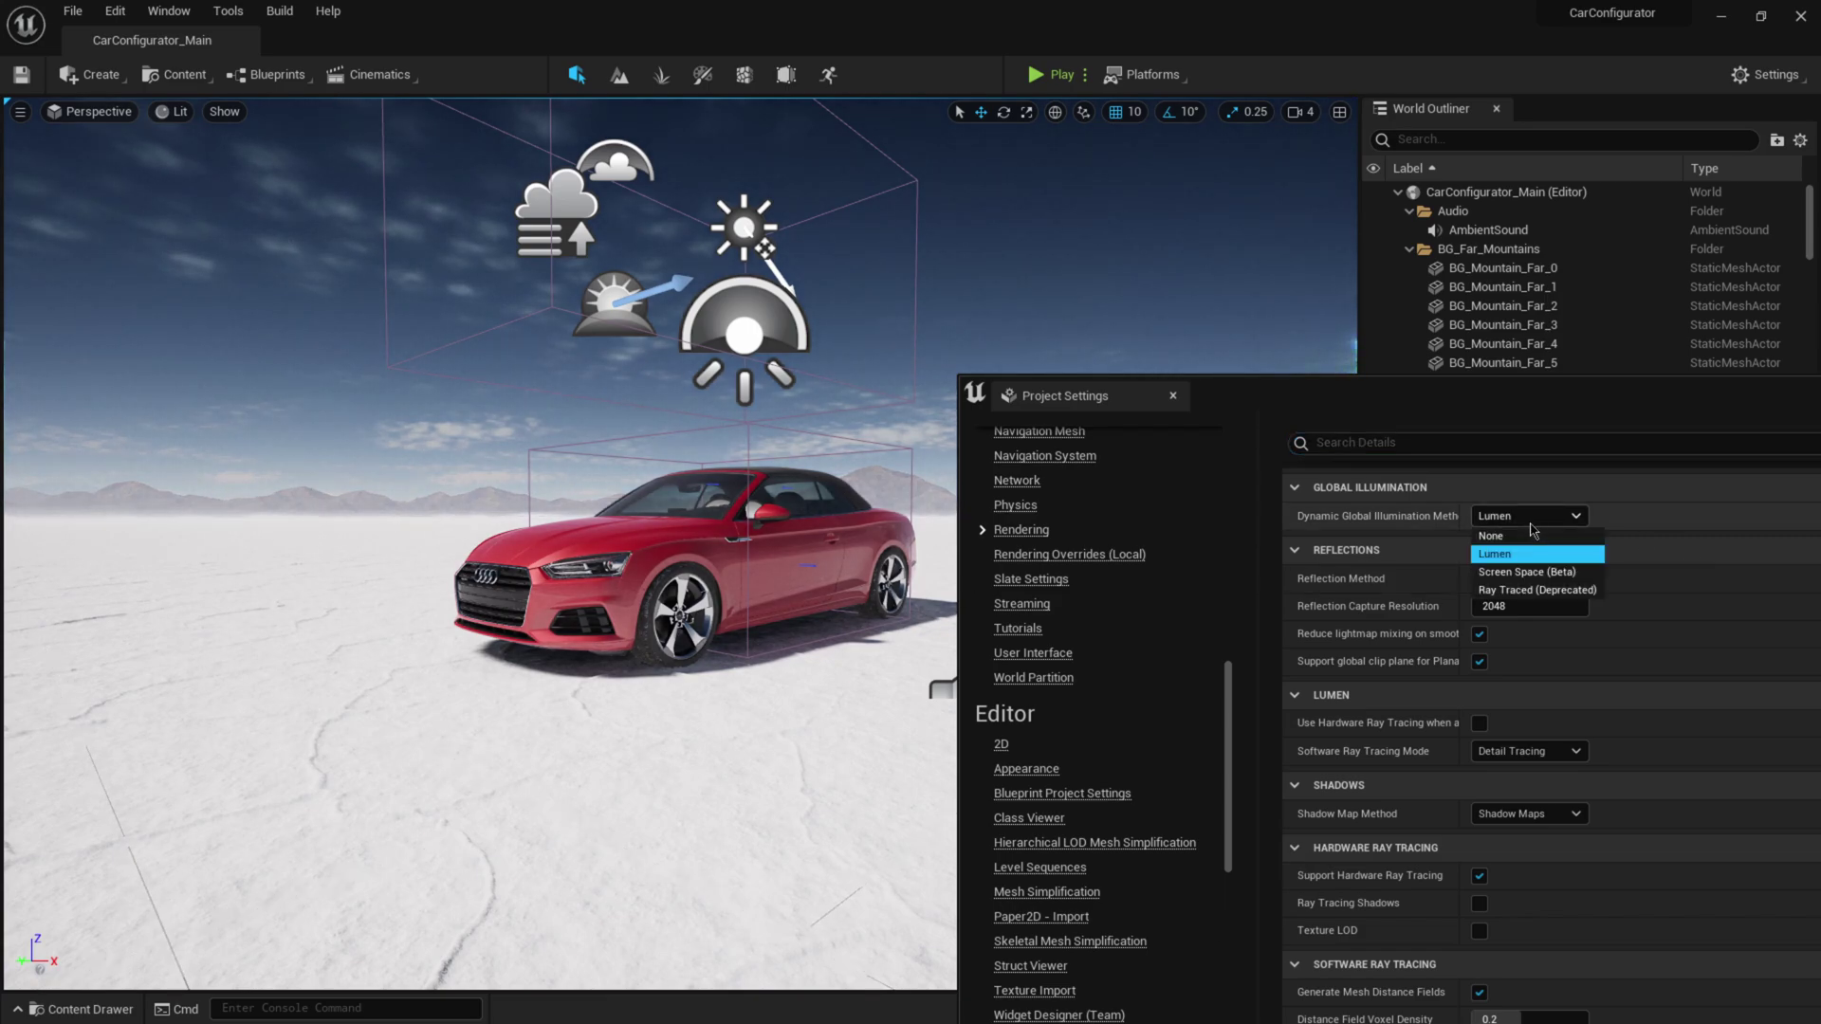
pyautogui.click(1504, 537)
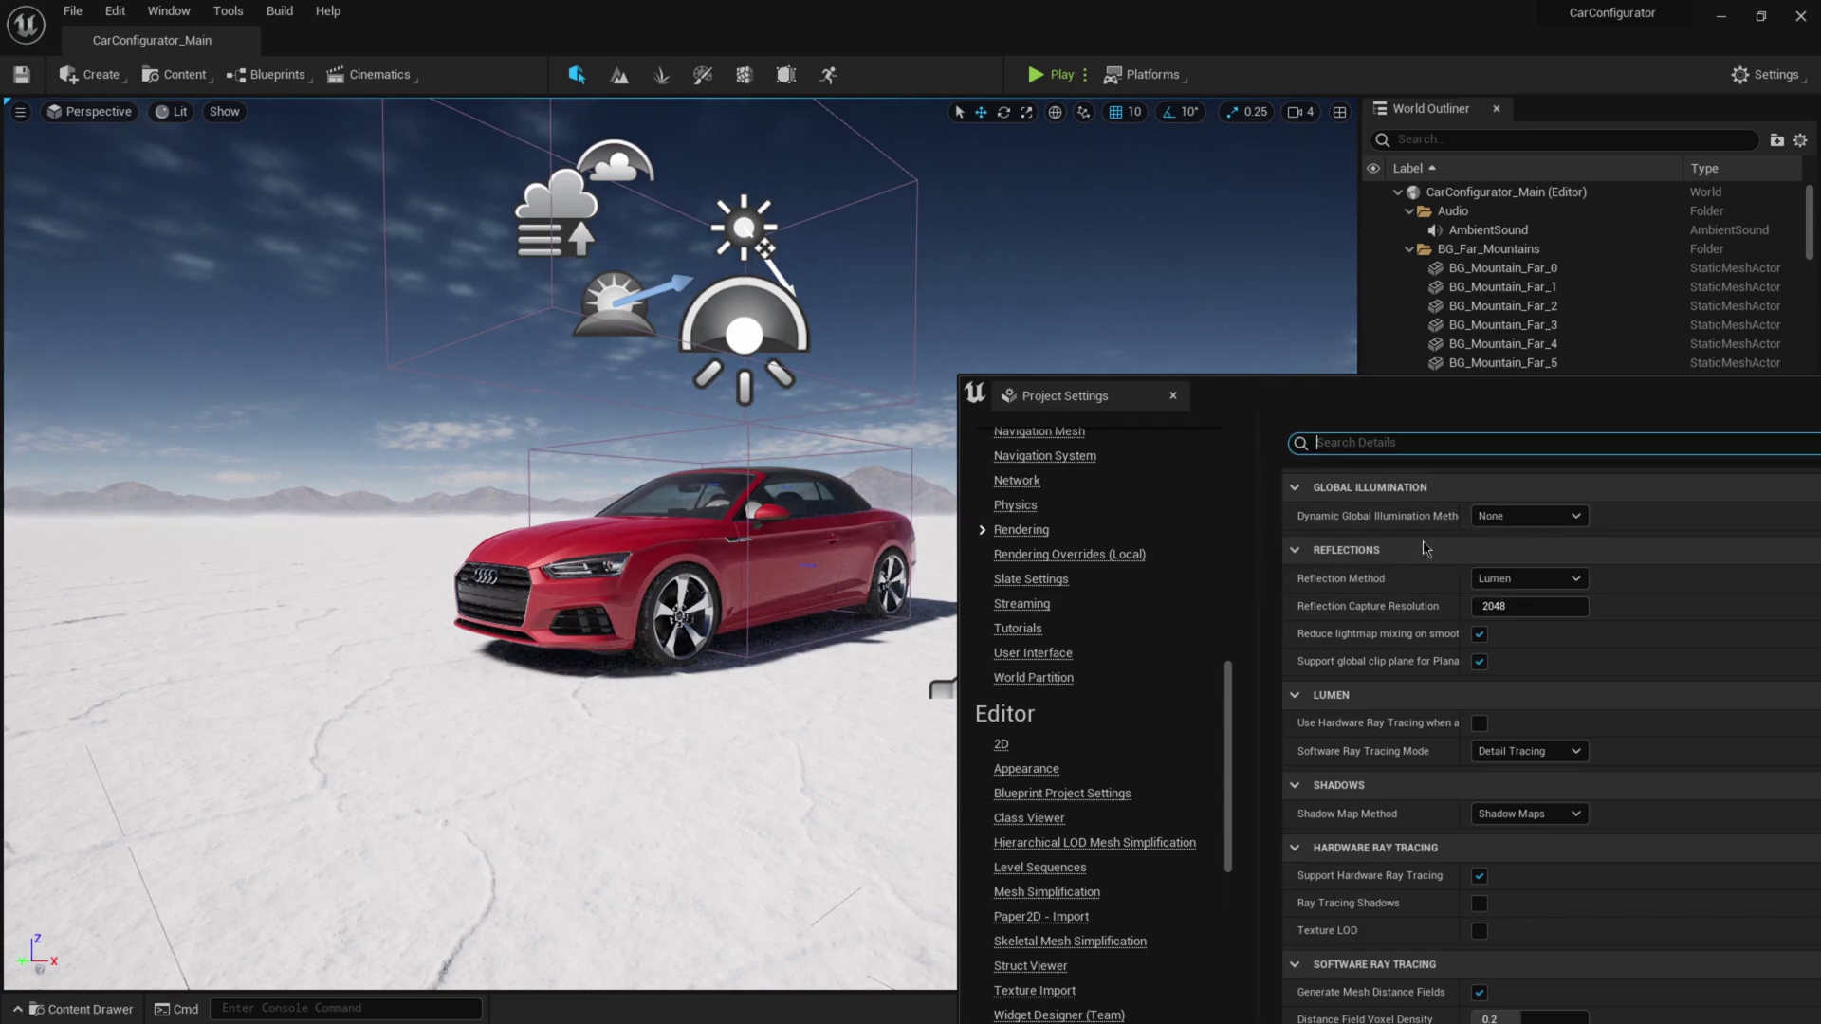
pyautogui.click(1530, 516)
pyautogui.click(1504, 558)
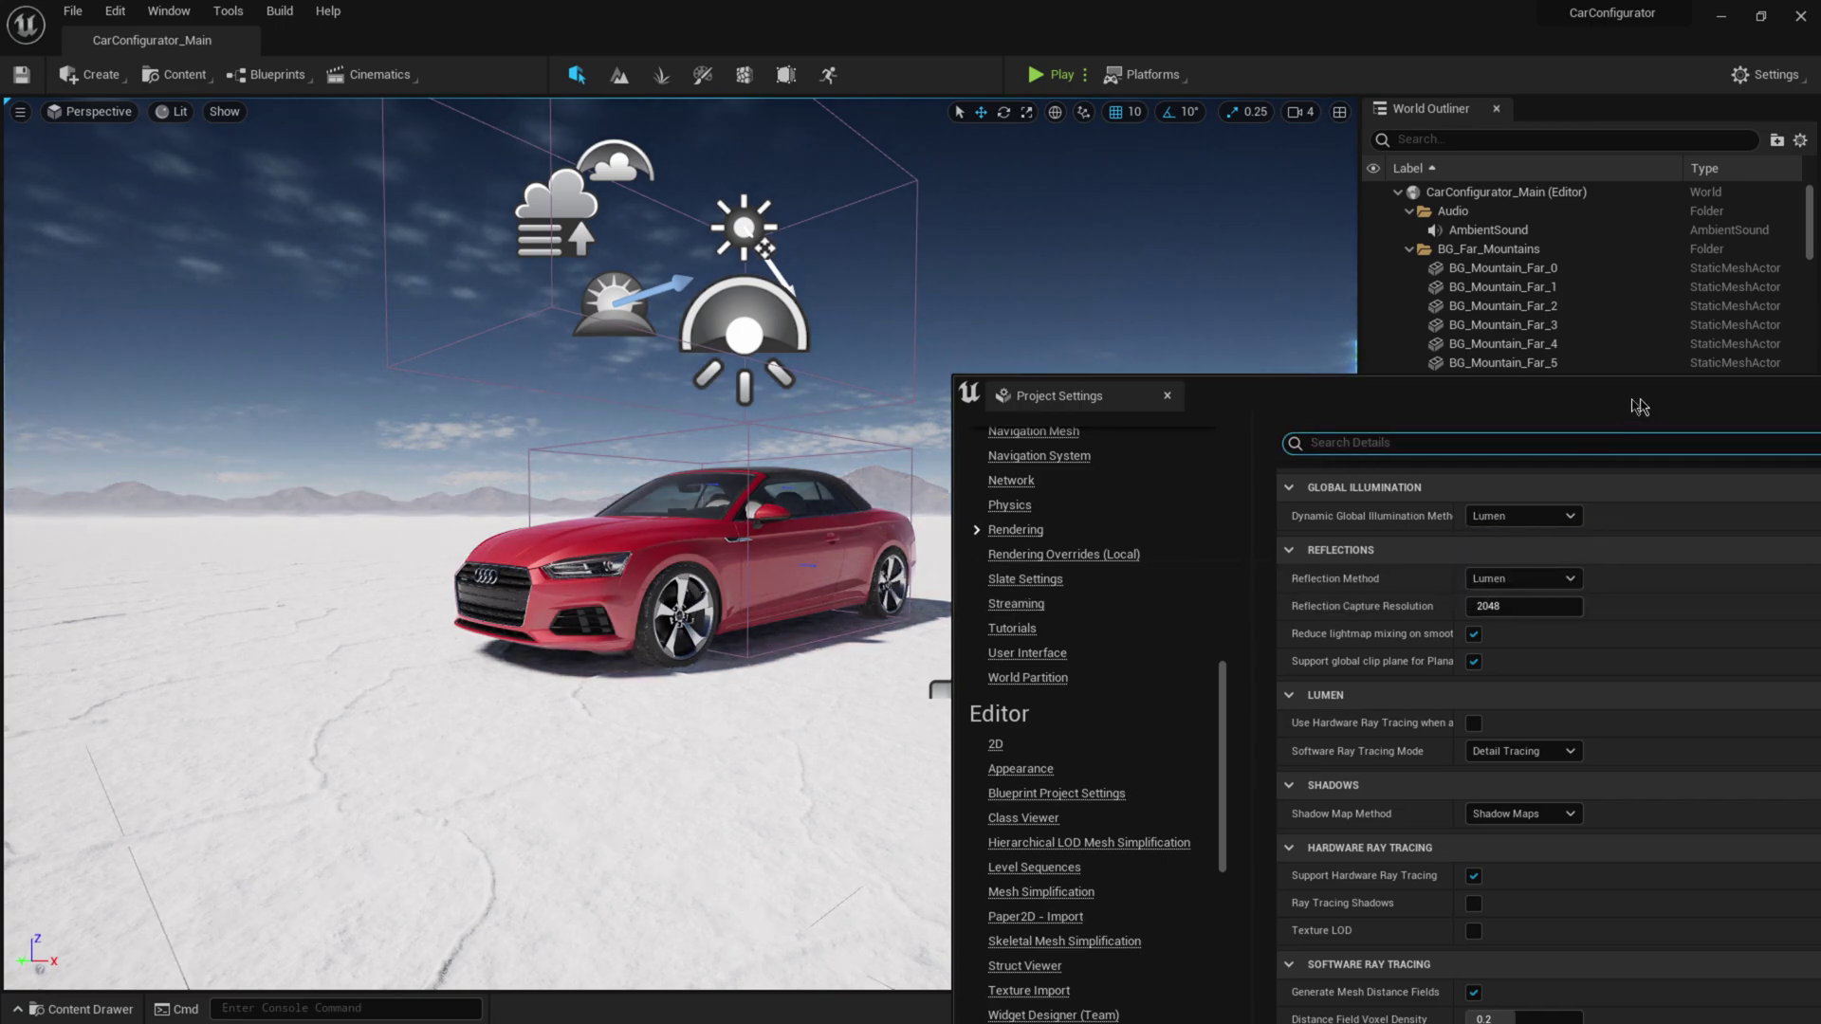
pyautogui.moveTo(1612, 398); pyautogui.dragTo(1301, 376)
pyautogui.click(1282, 357)
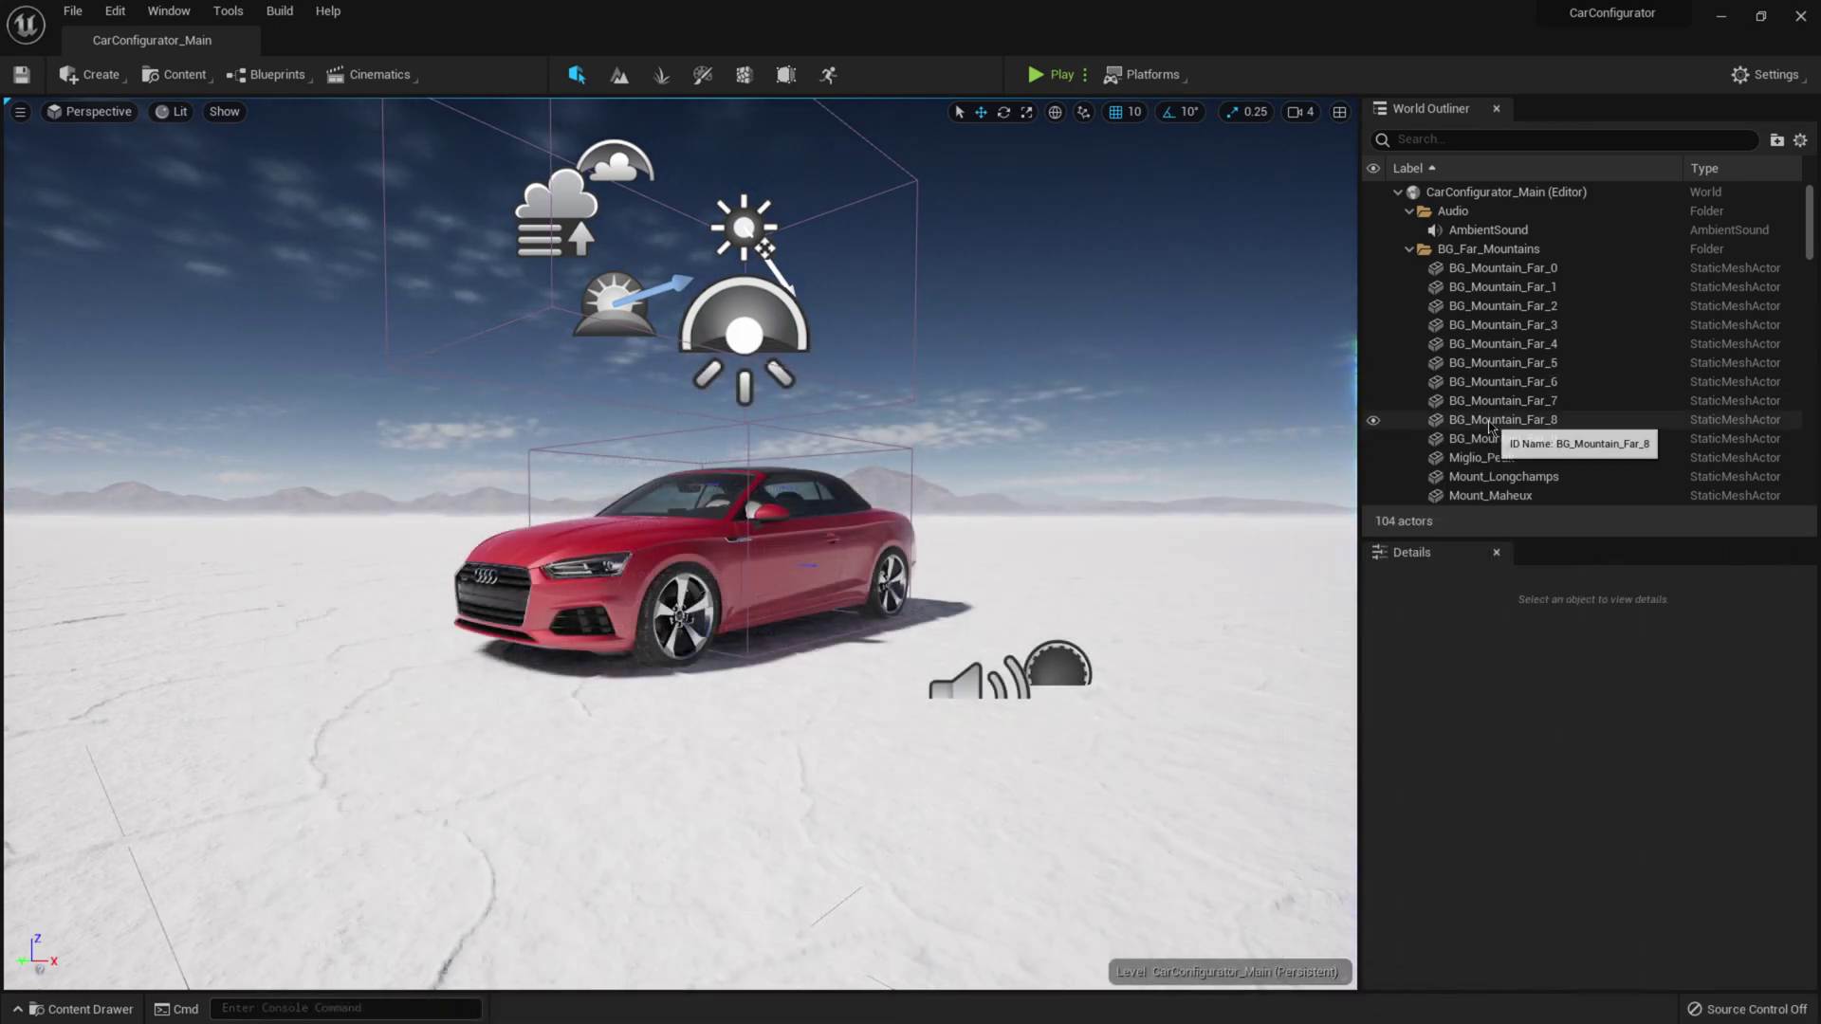
# Select the FP_Driver focus point, then play the CarConfigurator_Main level in the editor
pyautogui.rightClick(801, 564)
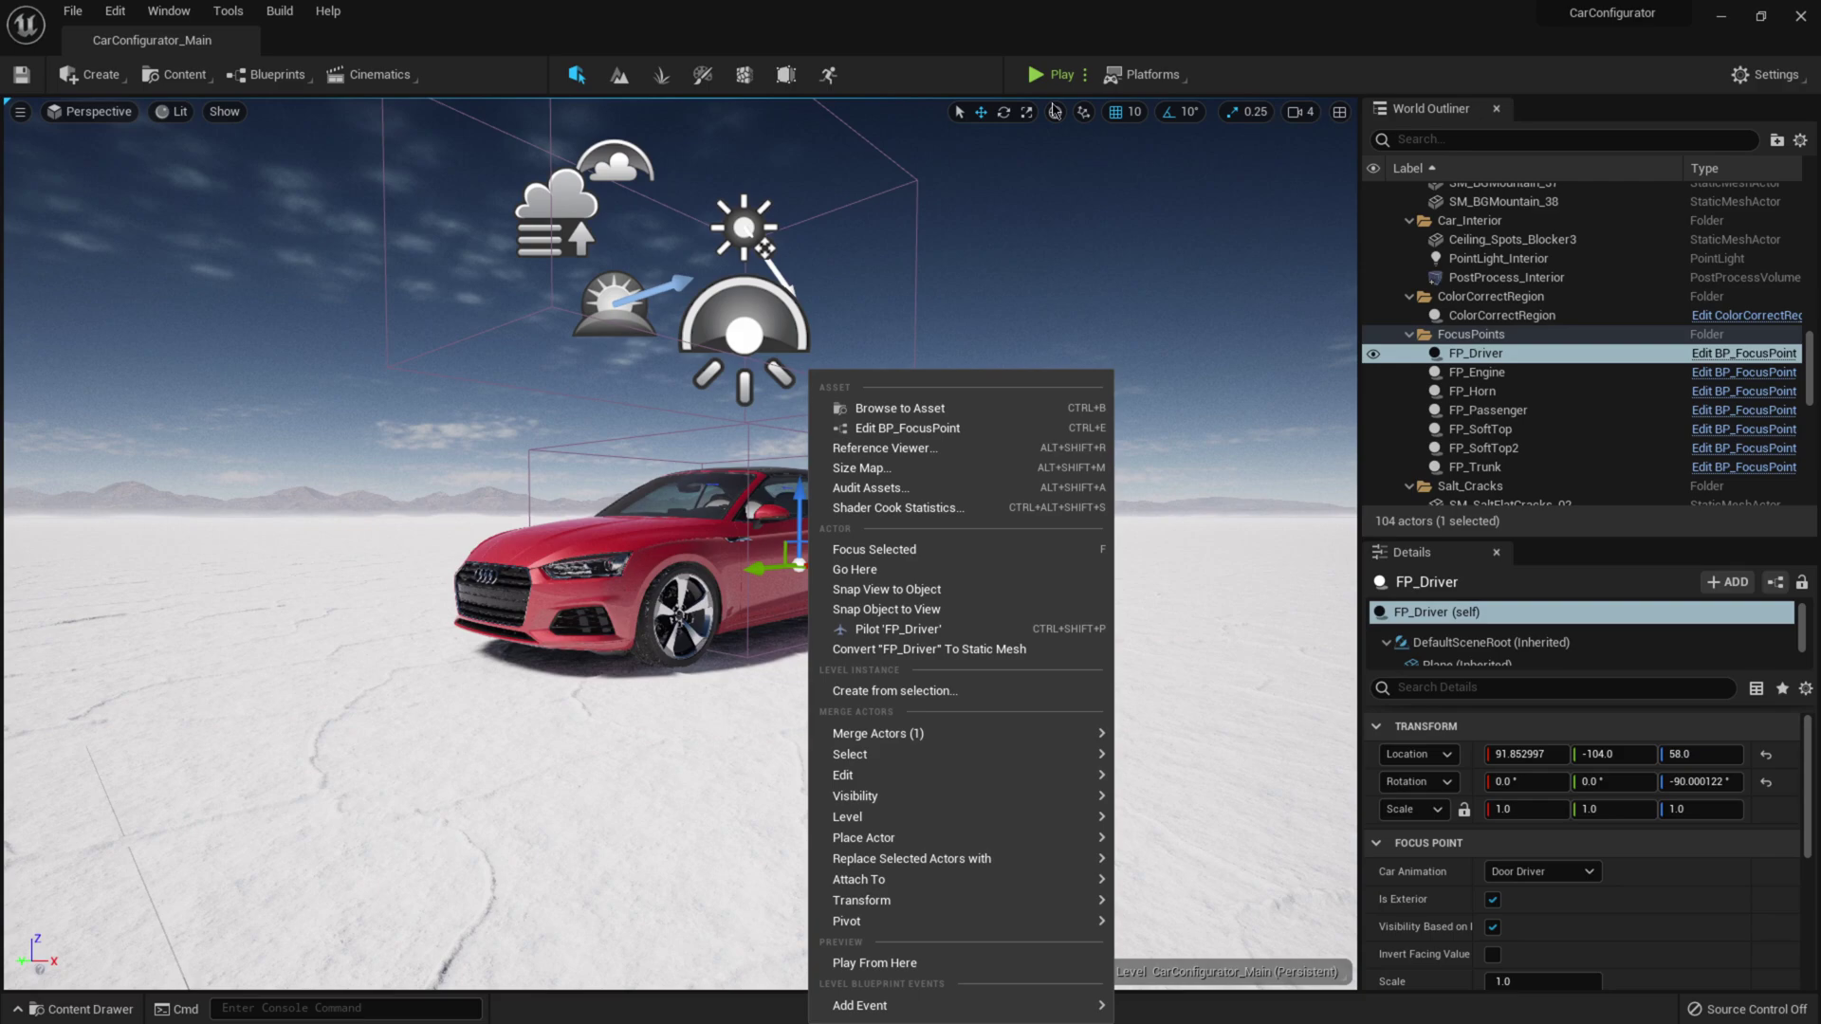
pyautogui.press('Escape')
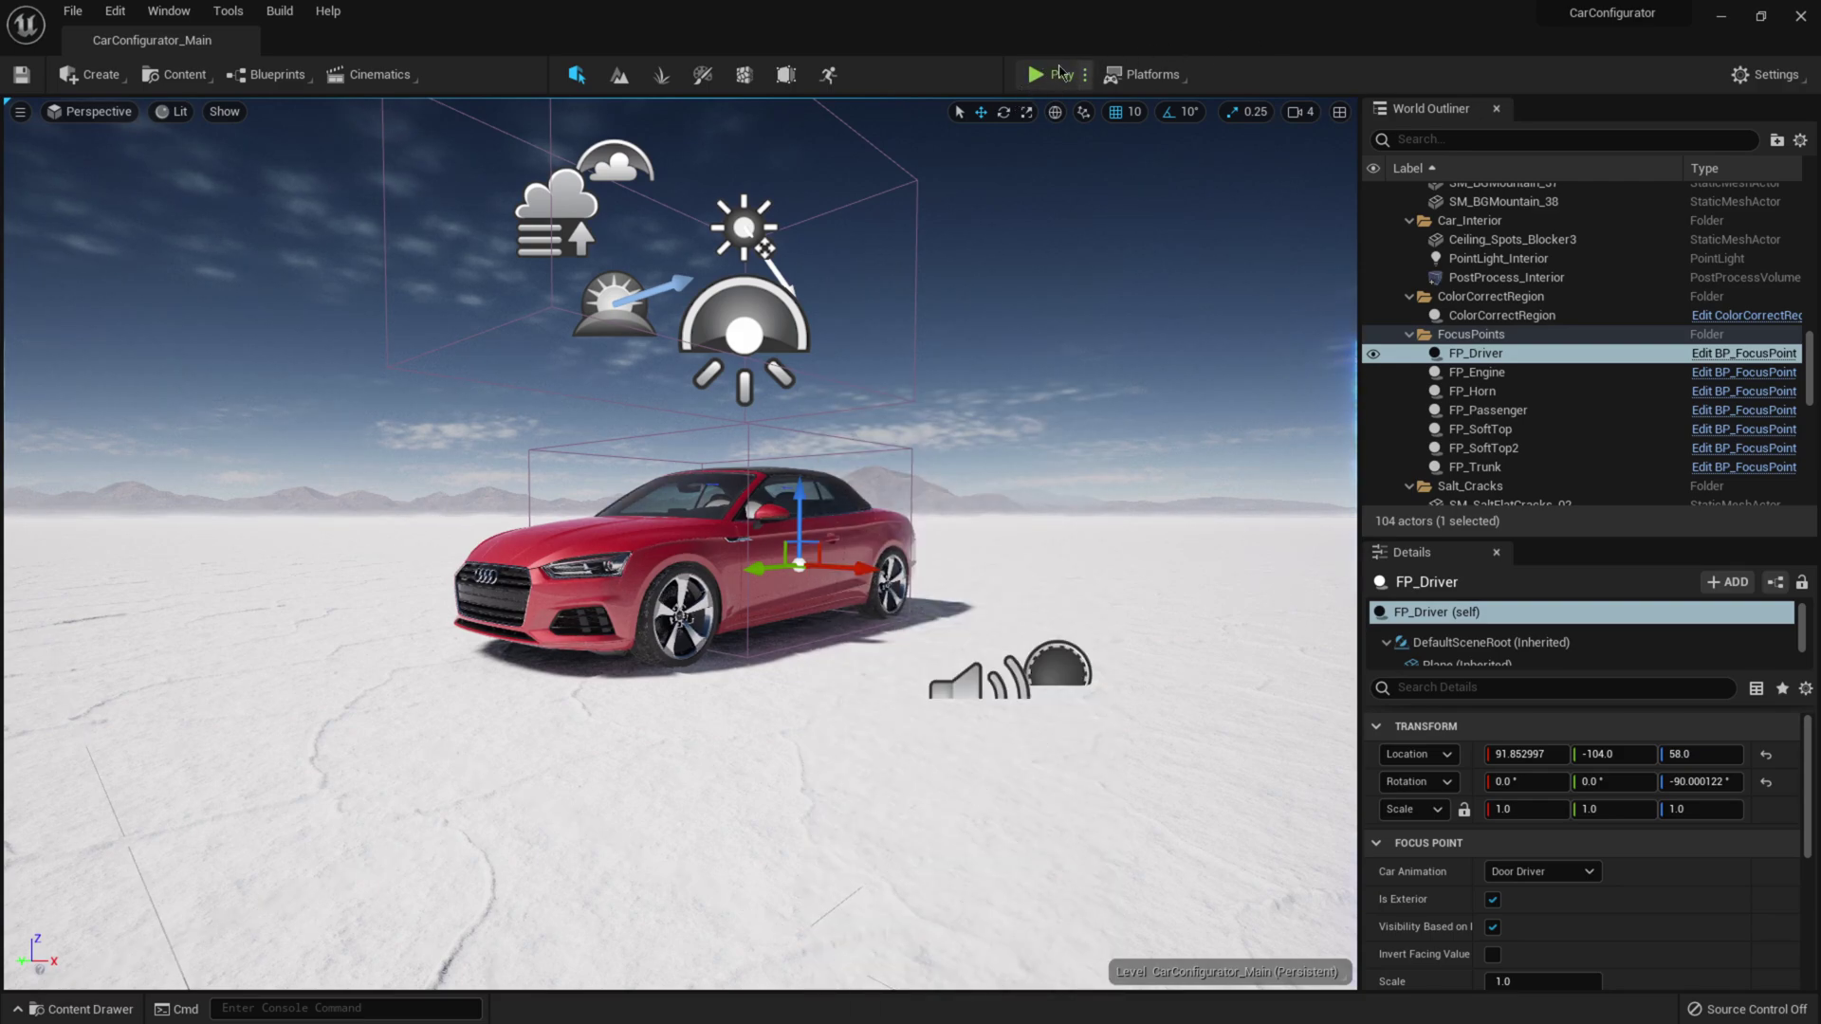
pyautogui.click(1055, 74)
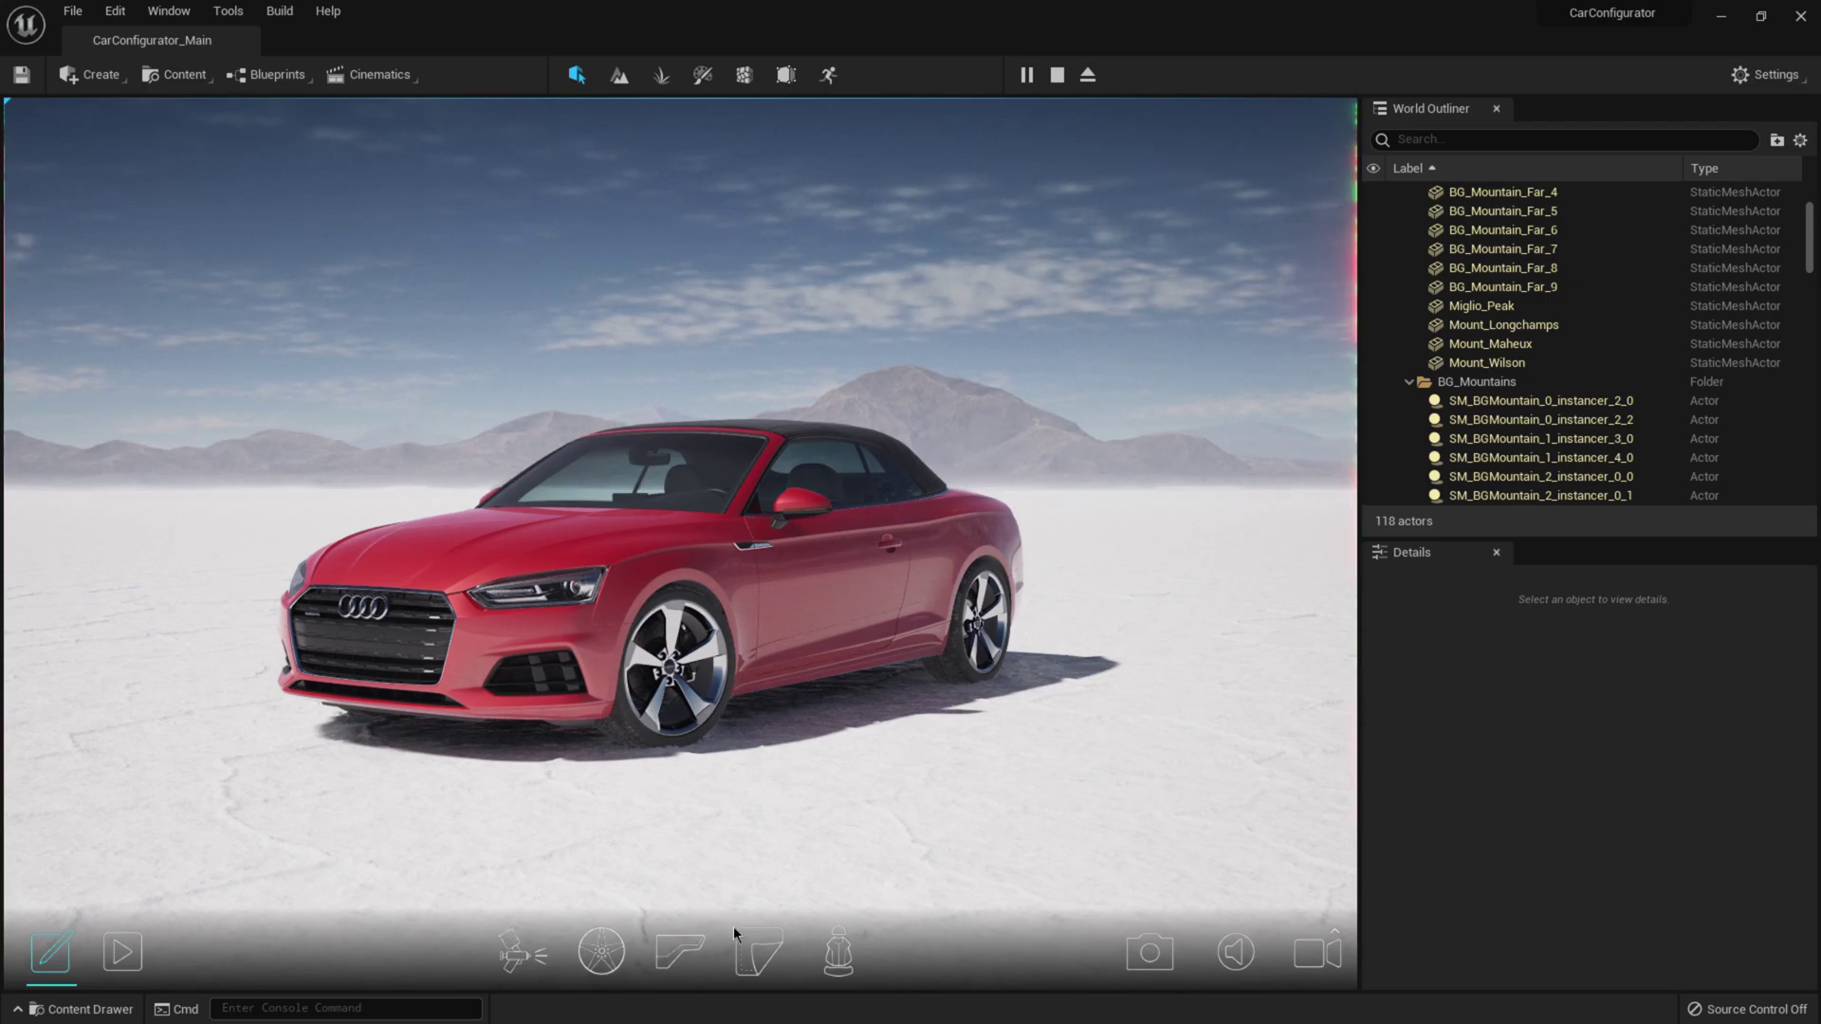
# Show the paint choices and try Ibis White, Myth Black Metallic, blue and other colours
pyautogui.click(515, 956)
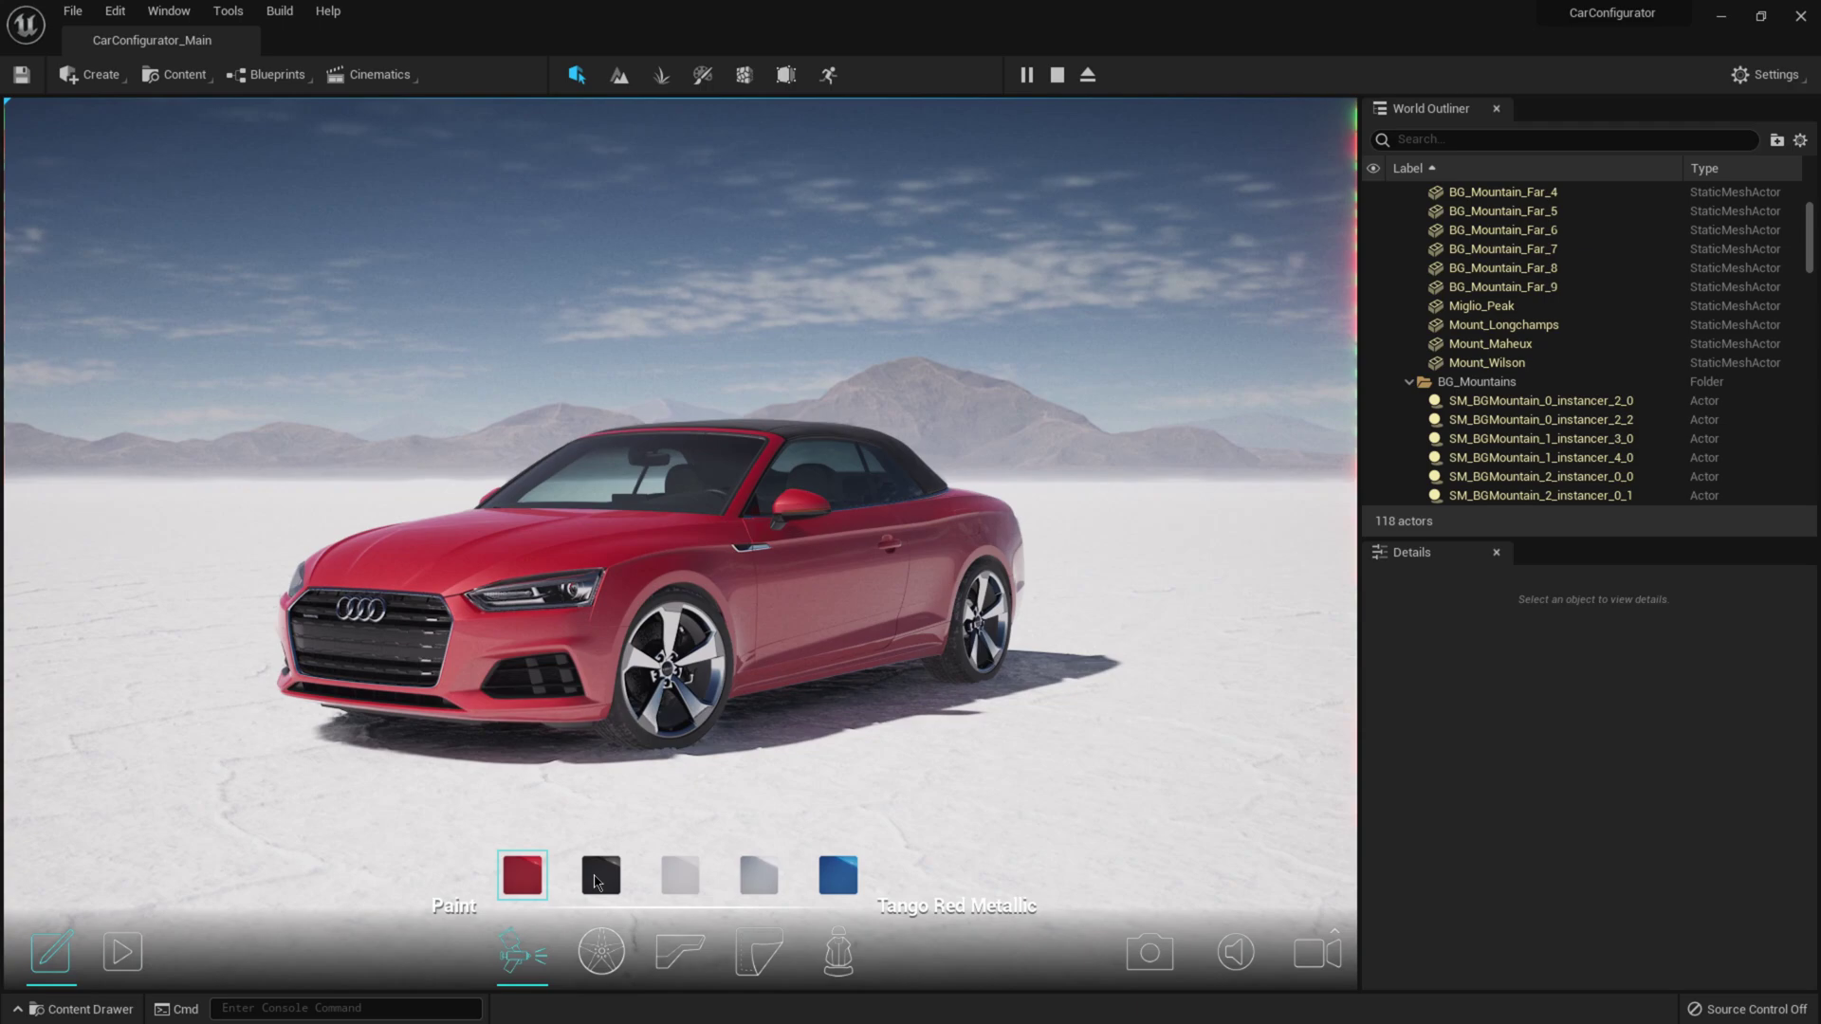
pyautogui.click(600, 879)
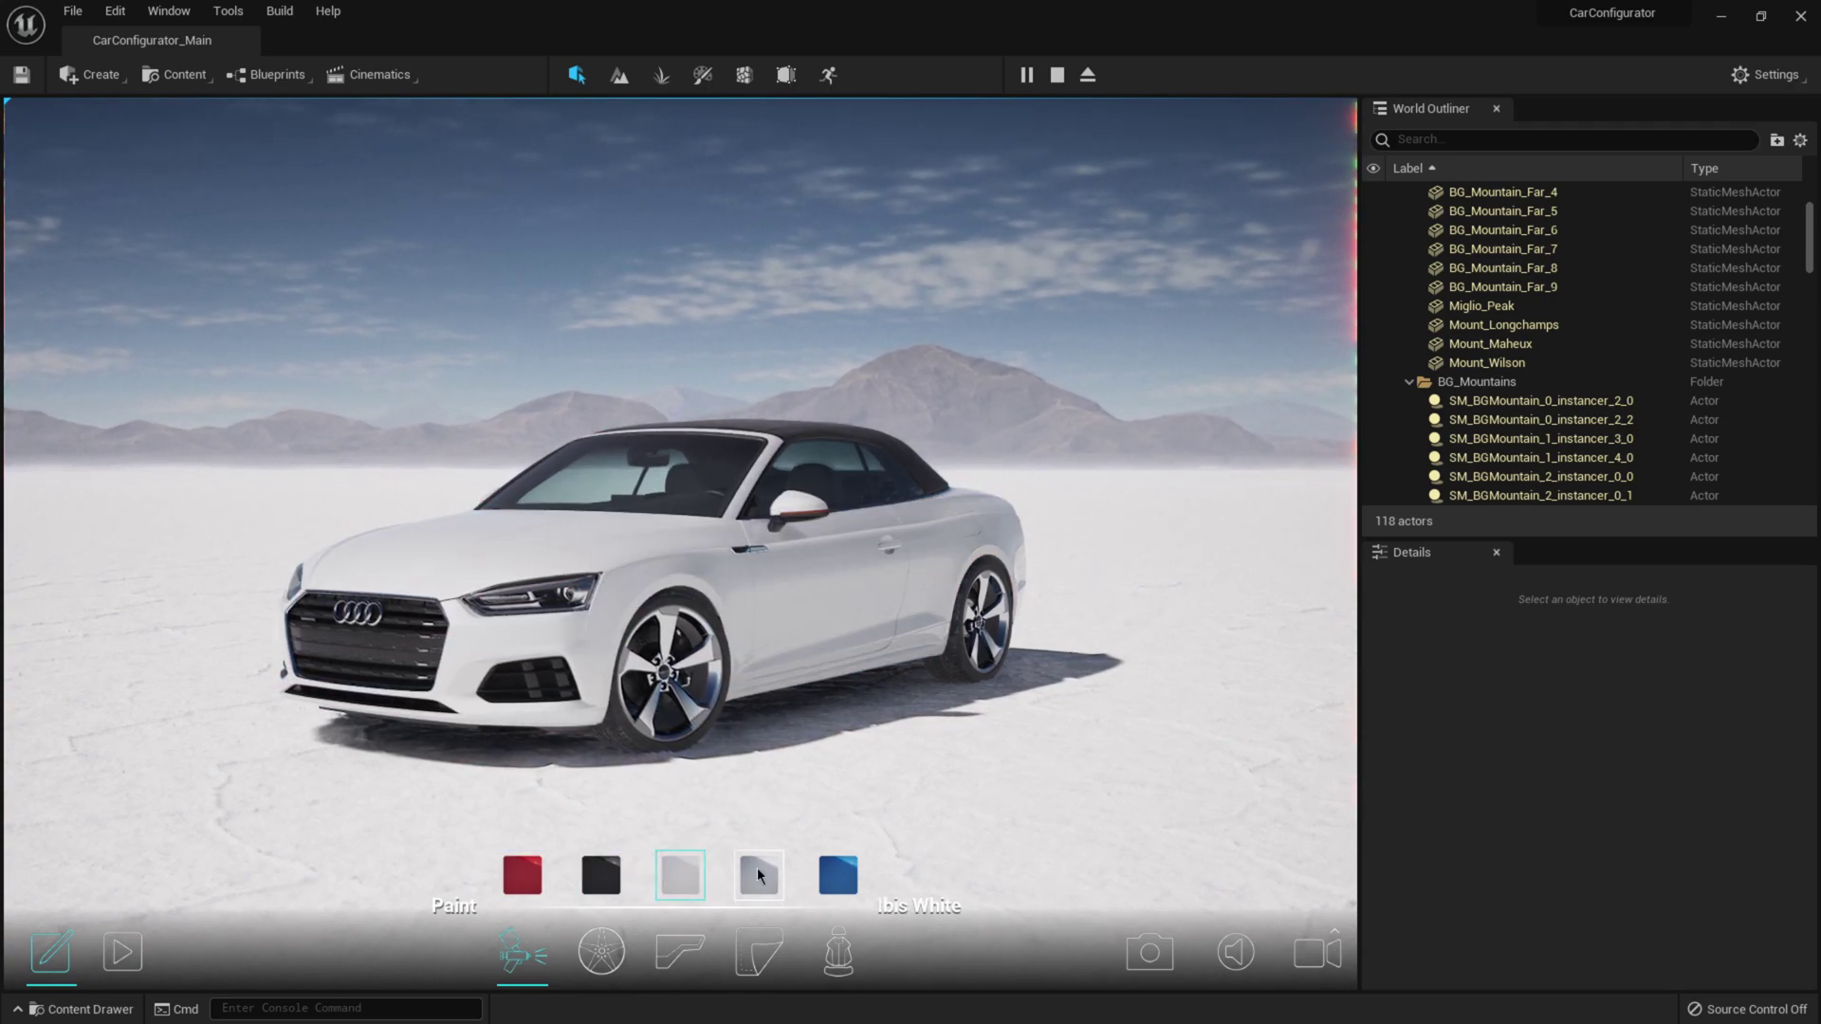
pyautogui.click(522, 877)
pyautogui.click(602, 877)
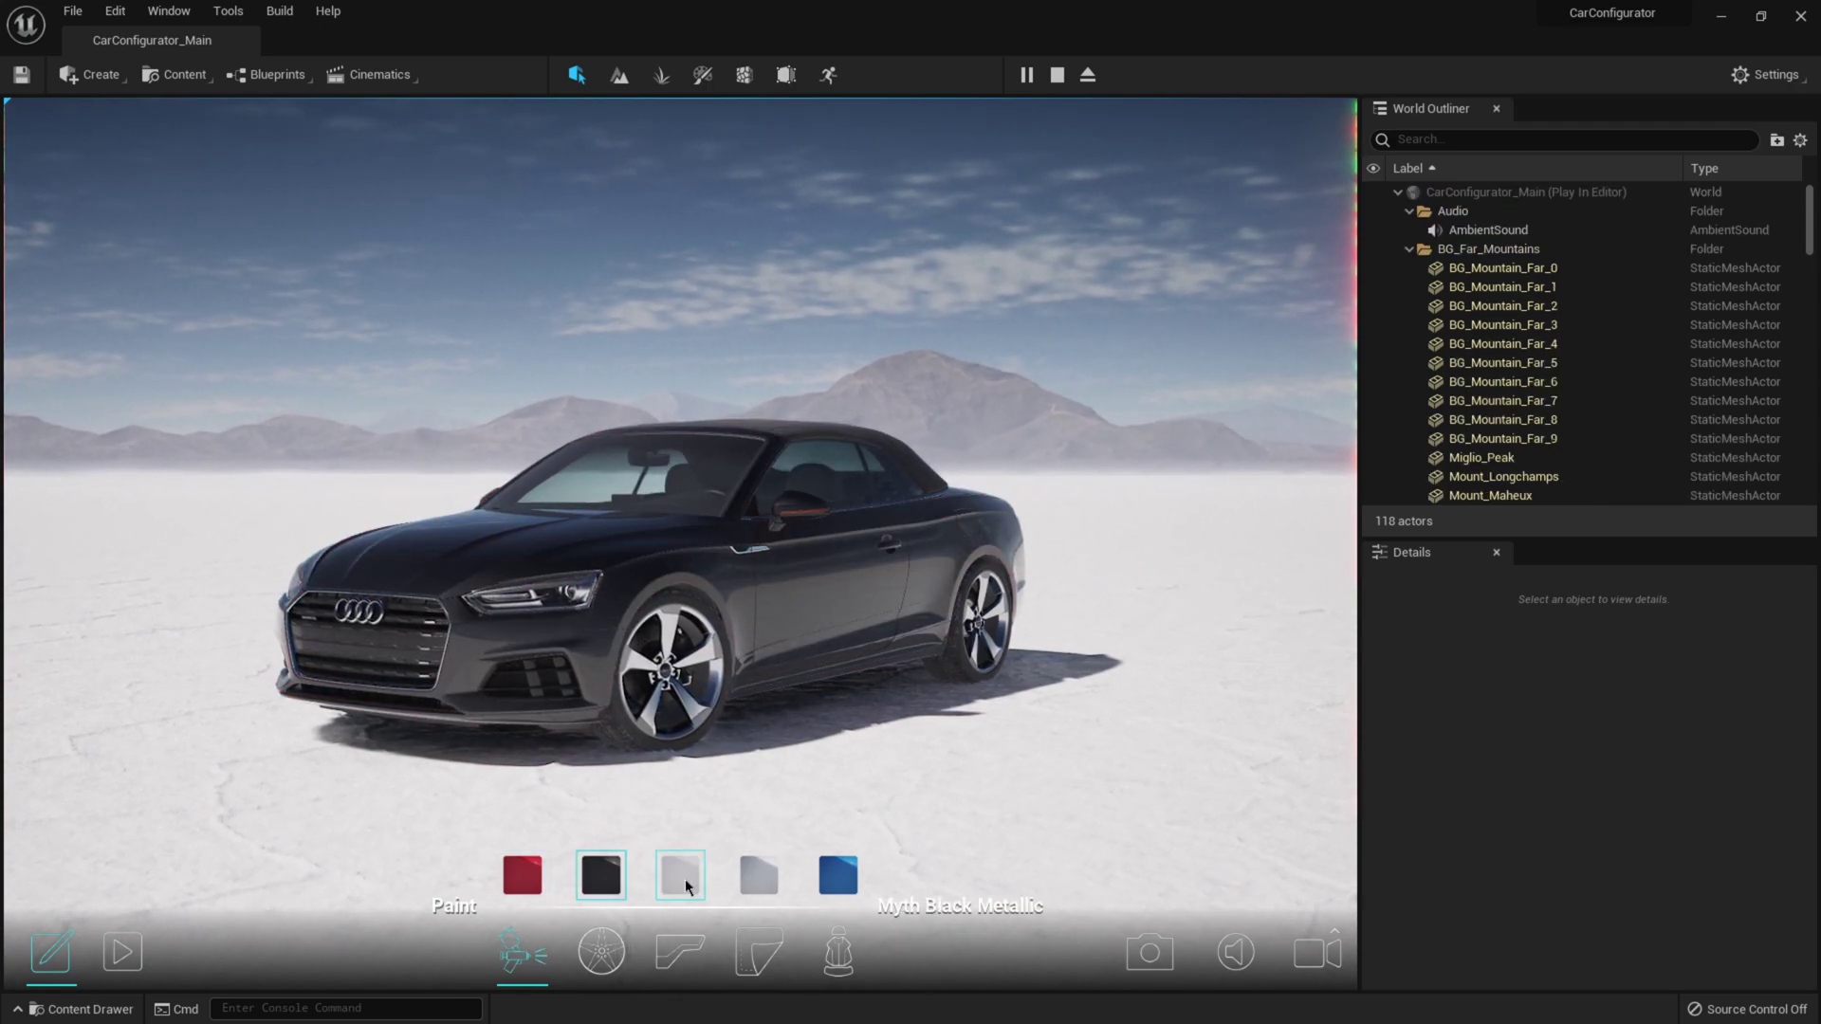
pyautogui.click(681, 876)
pyautogui.click(838, 874)
# Try Tango Red Metallic, Florett Silver Metallic and other paints, then stop playing
pyautogui.click(522, 875)
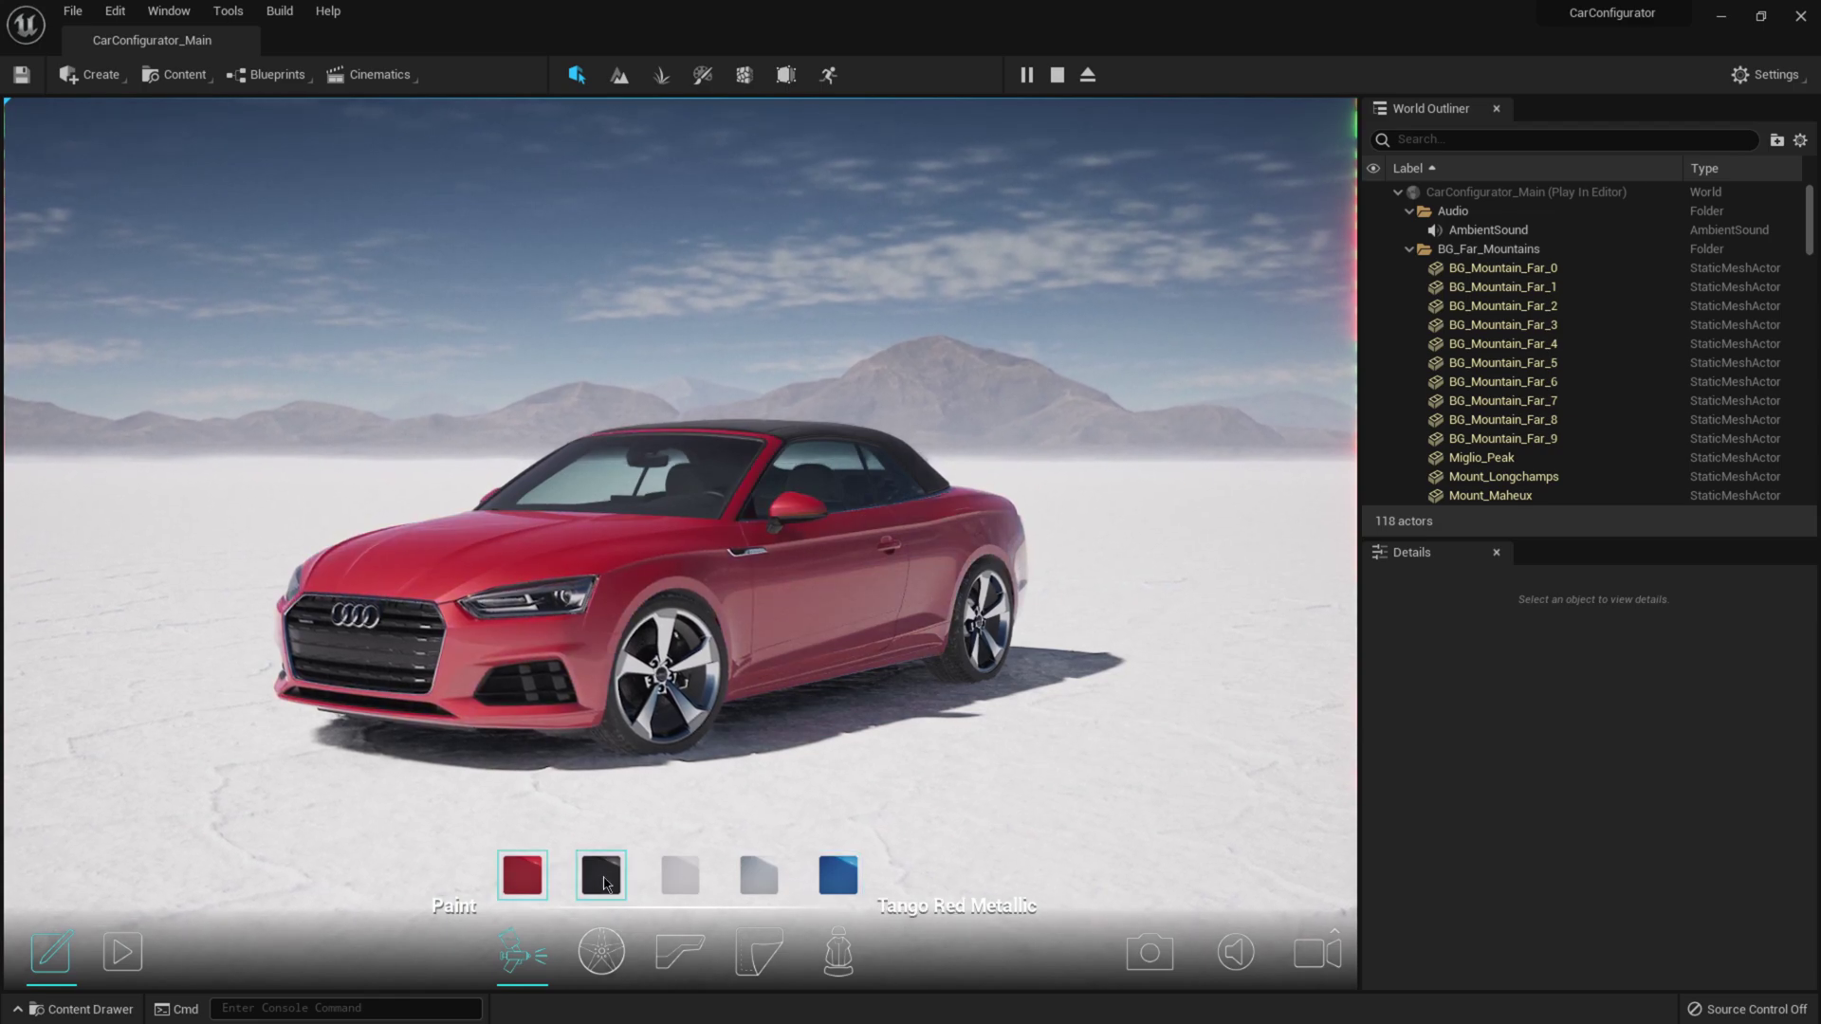
pyautogui.click(680, 875)
pyautogui.click(838, 874)
pyautogui.click(759, 875)
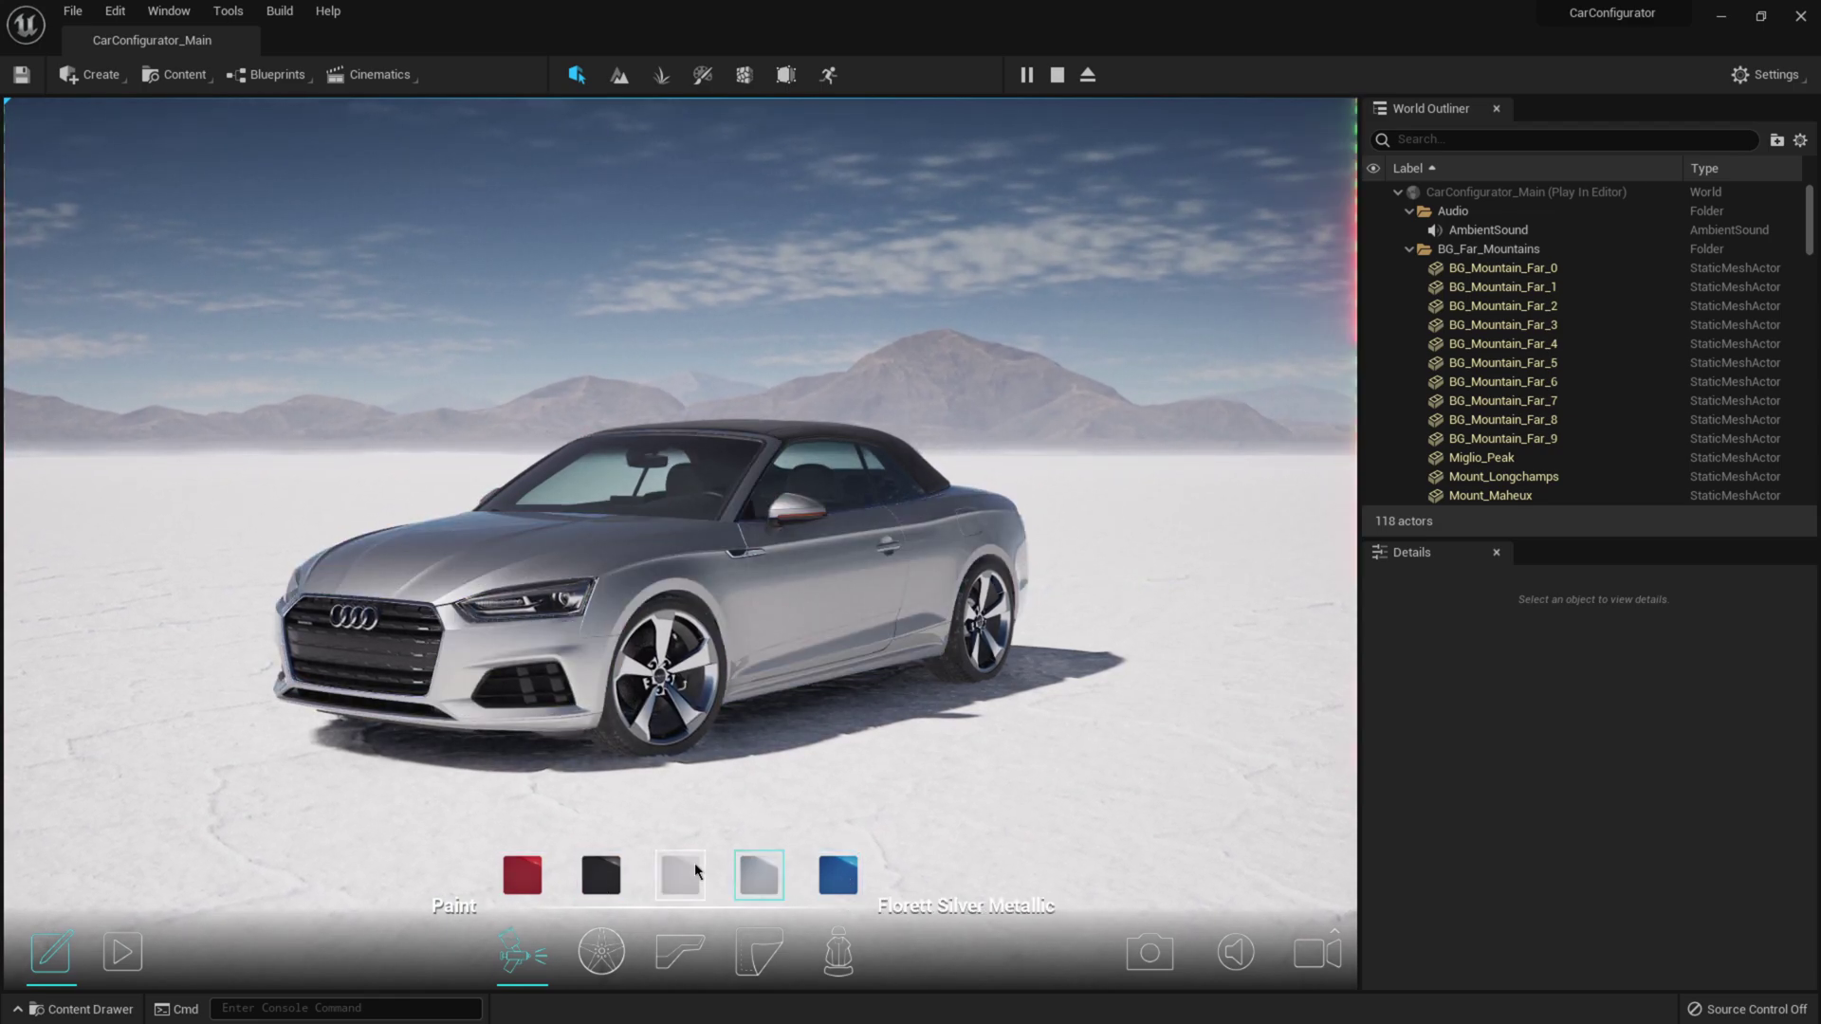
pyautogui.click(680, 875)
pyautogui.press('Escape')
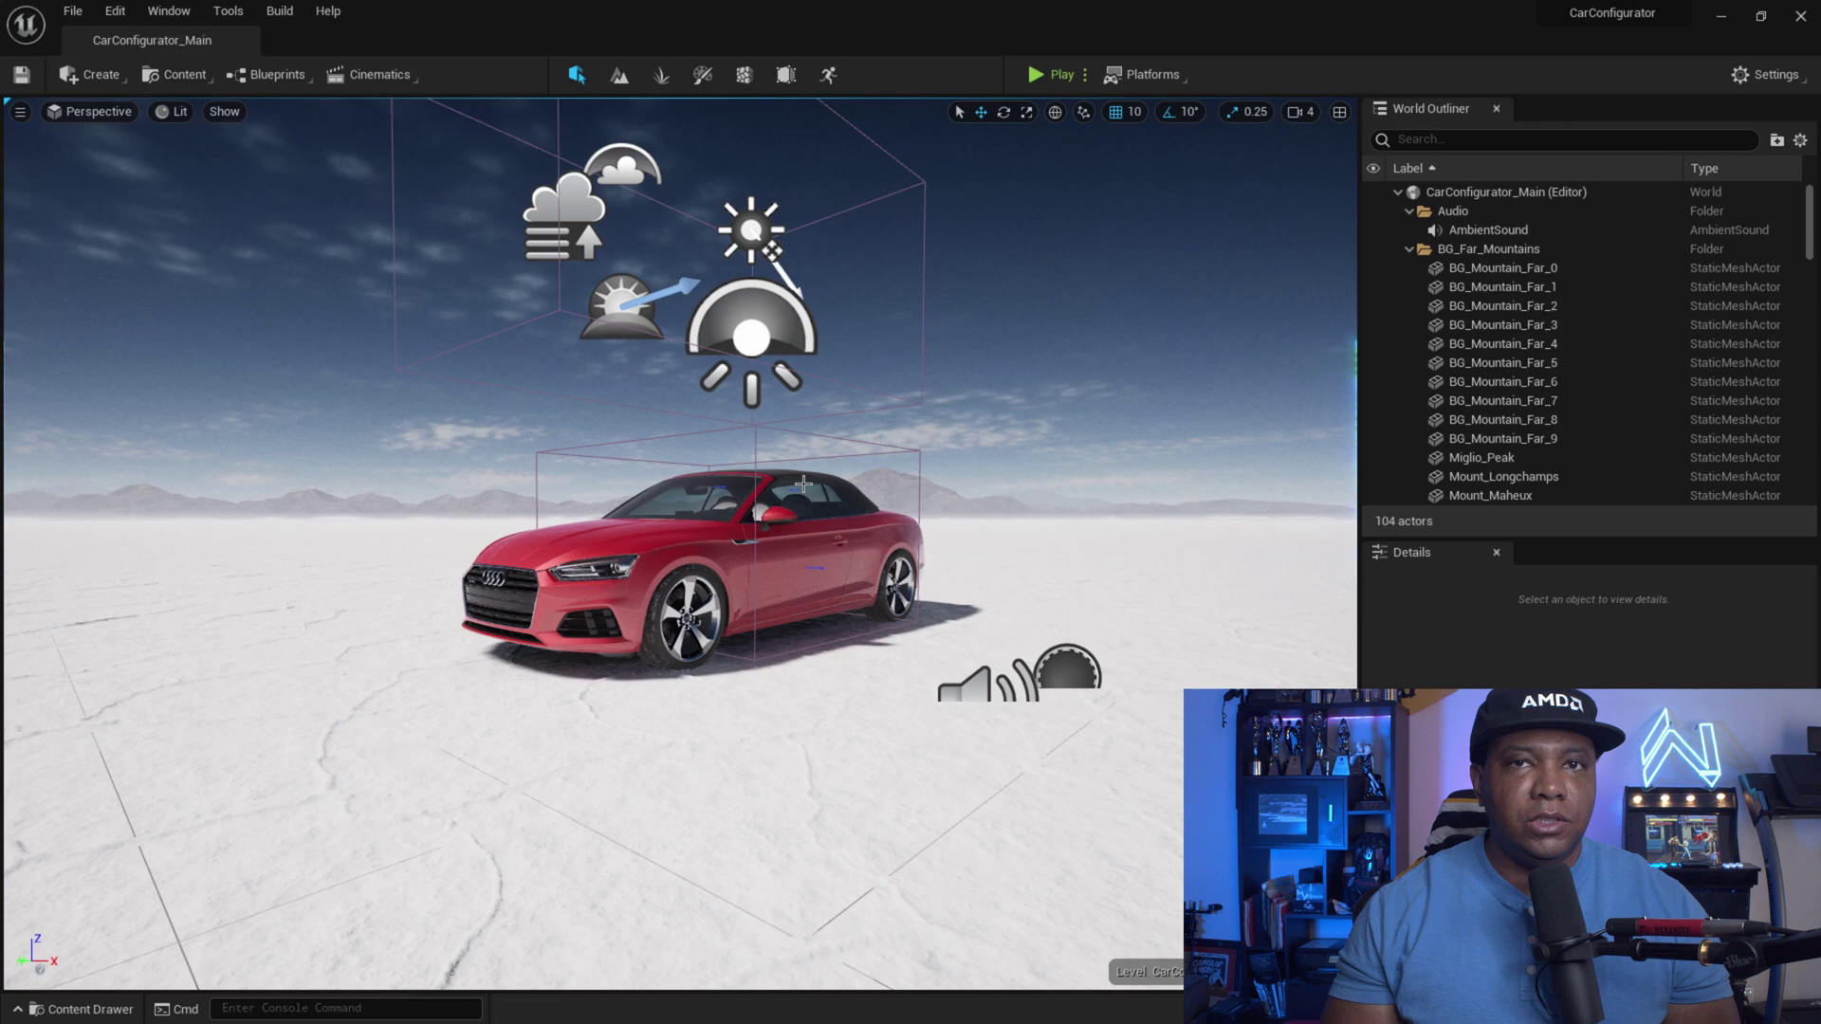